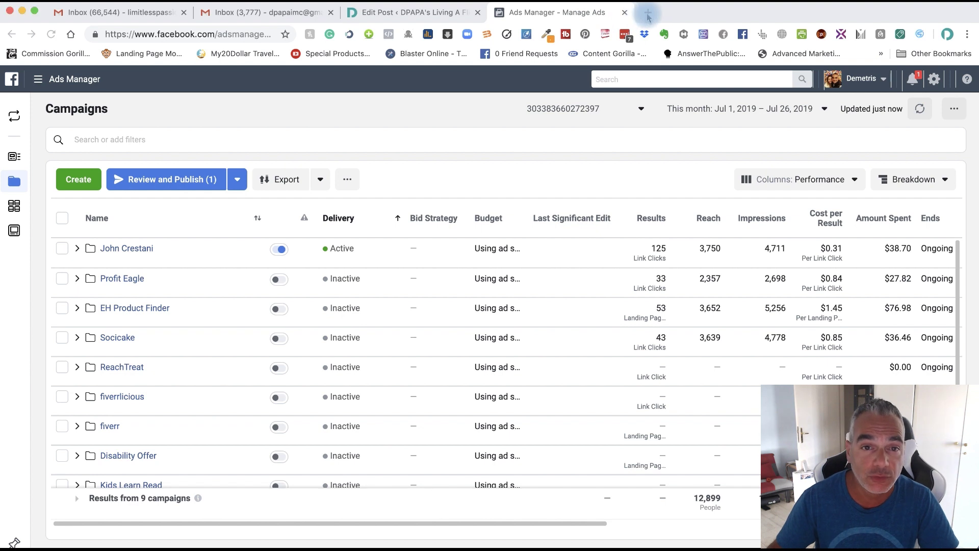
# Step: Load d-papa.com in a new browser tab
pyautogui.click(646, 15)
pyautogui.write('d-papa.com')
pyautogui.press('Return')
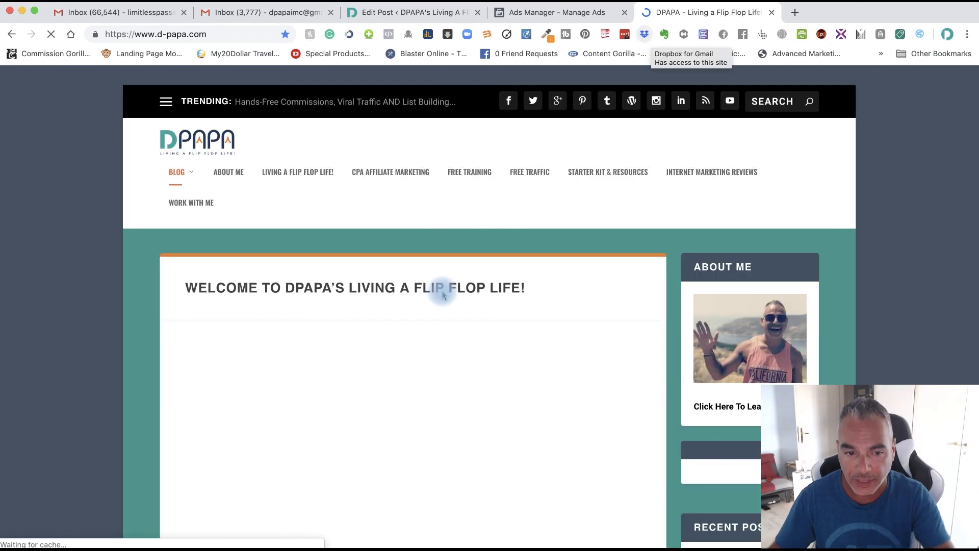
# Step: Scroll the 28-year-old-got-fired article down to its 'Years of Failure Before 4 Hours of Work' section
pyautogui.scroll(-5, 363, 299)
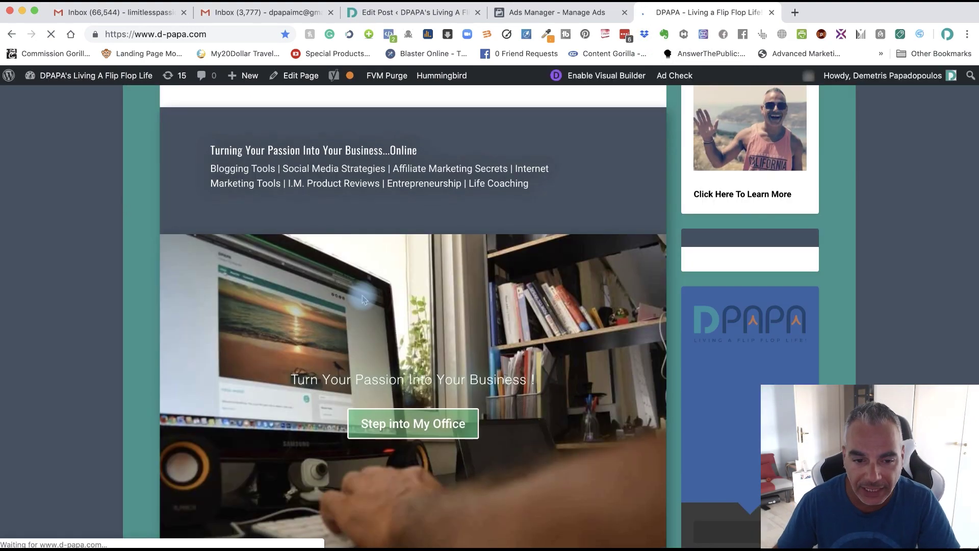
pyautogui.scroll(-10, 363, 299)
pyautogui.scroll(3, 362, 300)
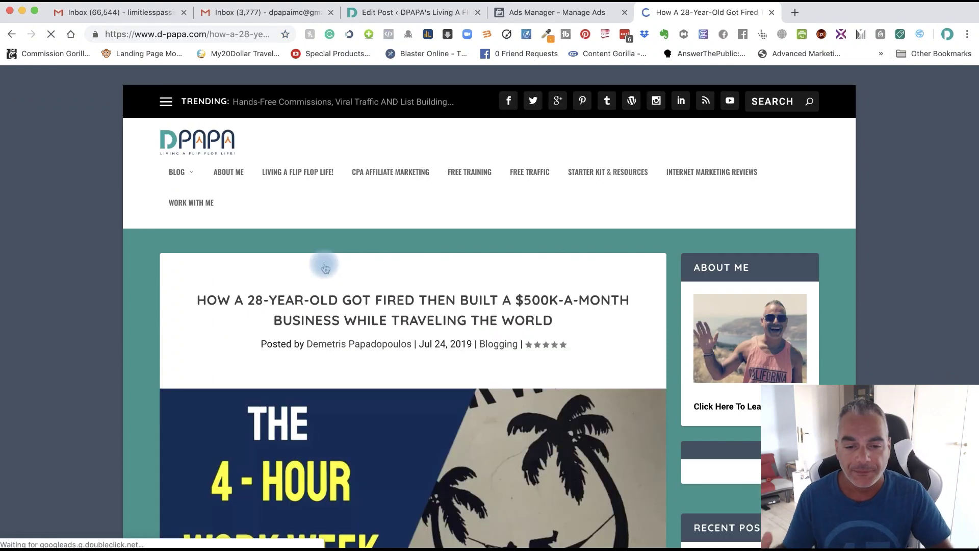
pyautogui.scroll(-10, 343, 276)
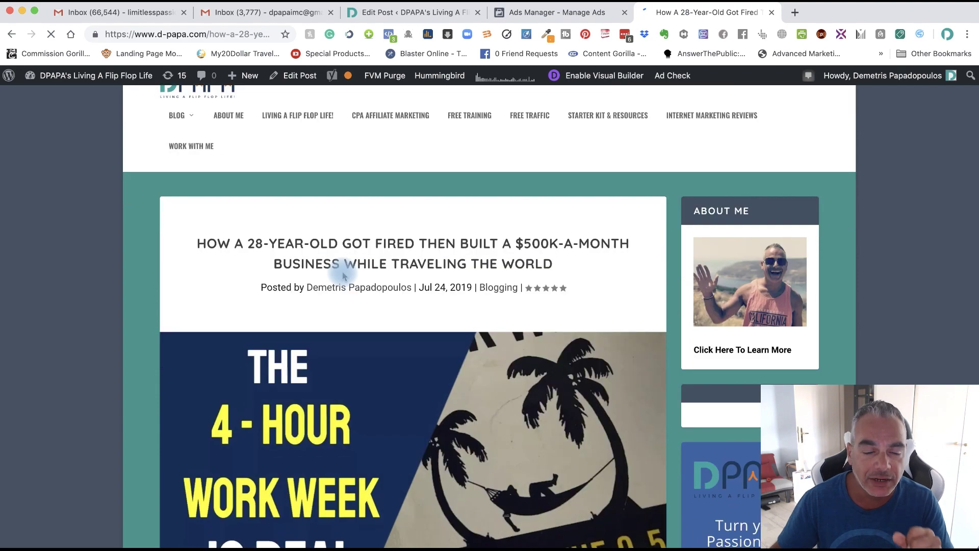
pyautogui.scroll(8, 346, 277)
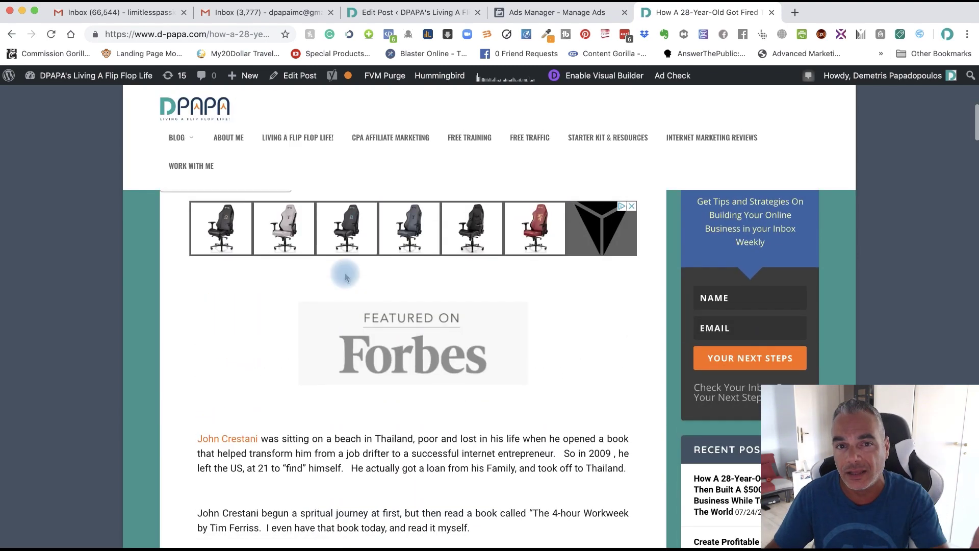
pyautogui.scroll(-10, 408, 273)
pyautogui.scroll(-8, 408, 274)
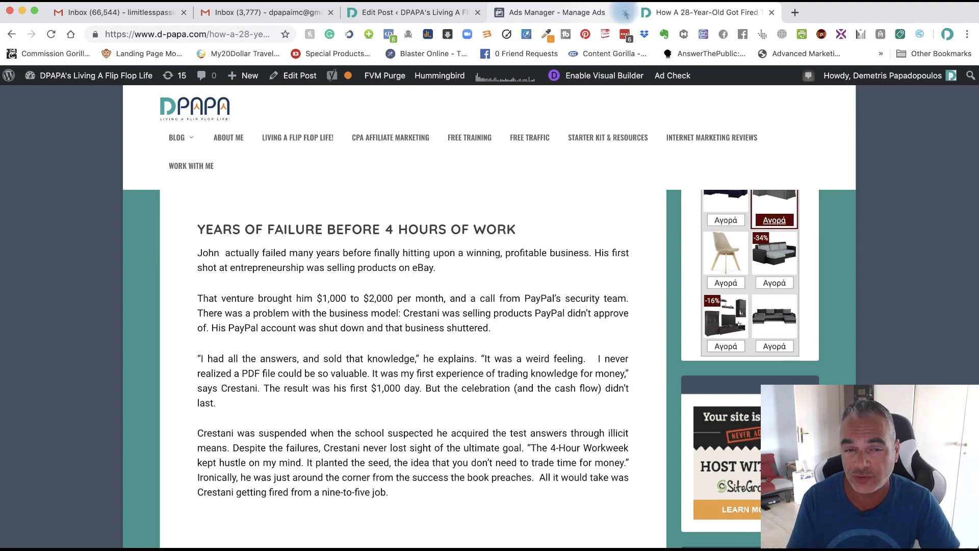
# Step: Switch back to the Ads Manager tab showing the 9-campaign list with one active campaign
pyautogui.click(602, 14)
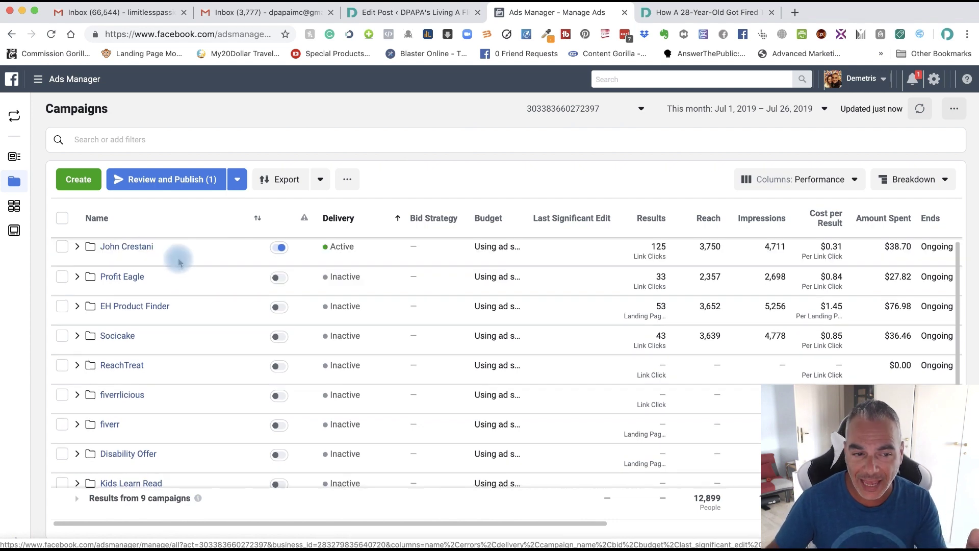
# Step: Open the John Crestani campaign's ad set CA,US,AU - 35+ for editing
pyautogui.click(176, 257)
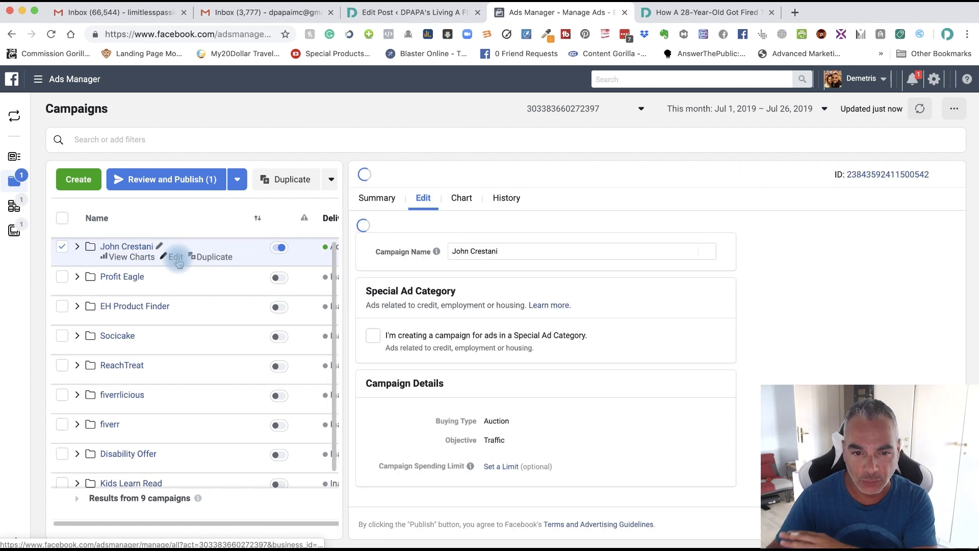
pyautogui.moveTo(15, 210)
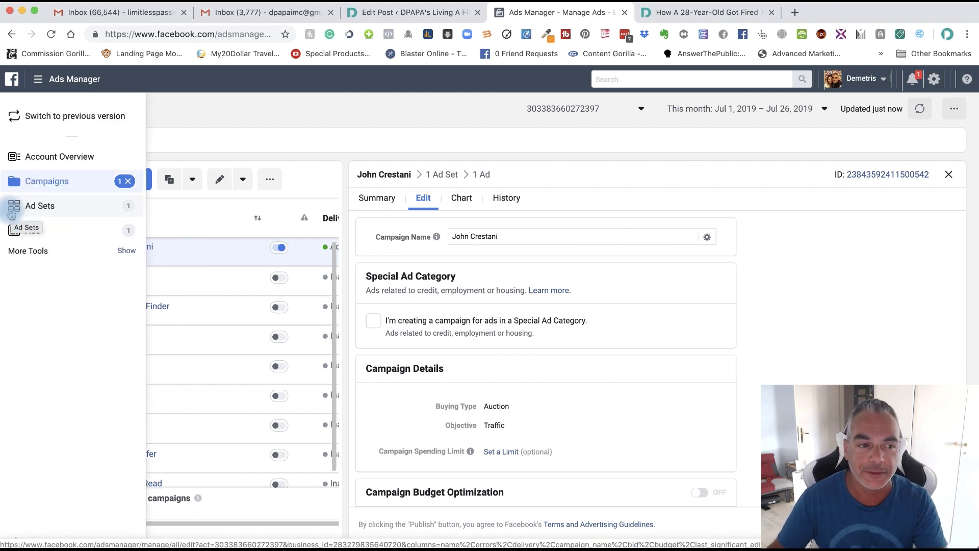
pyautogui.click(35, 208)
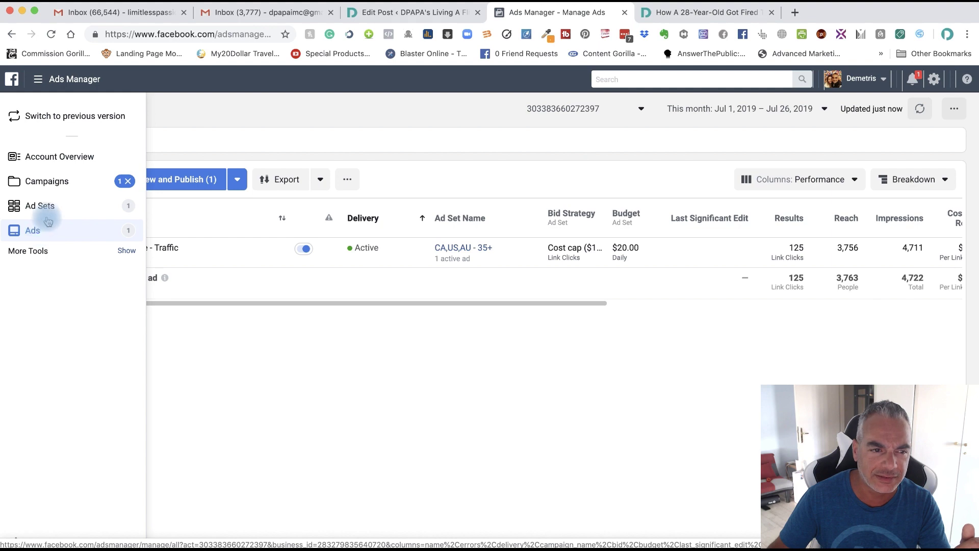
pyautogui.click(50, 216)
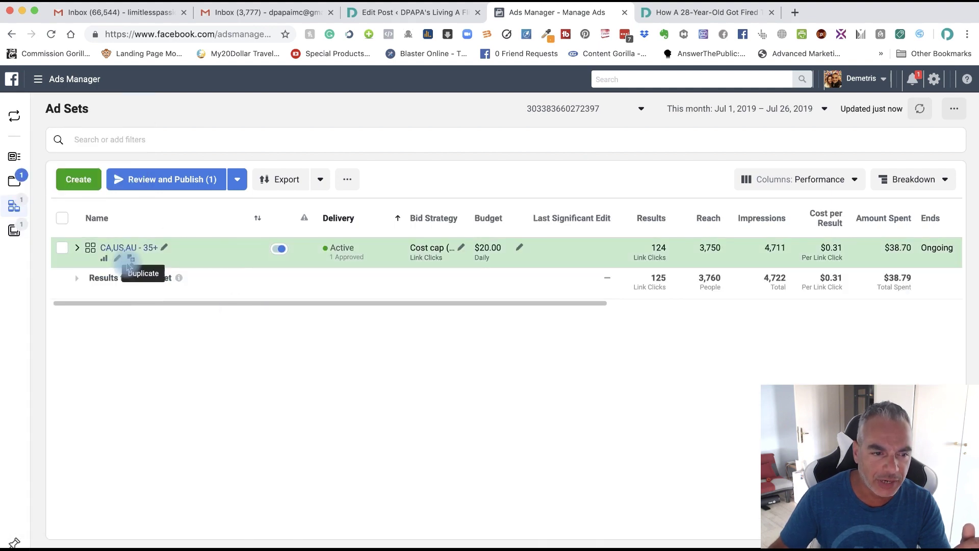
pyautogui.click(120, 261)
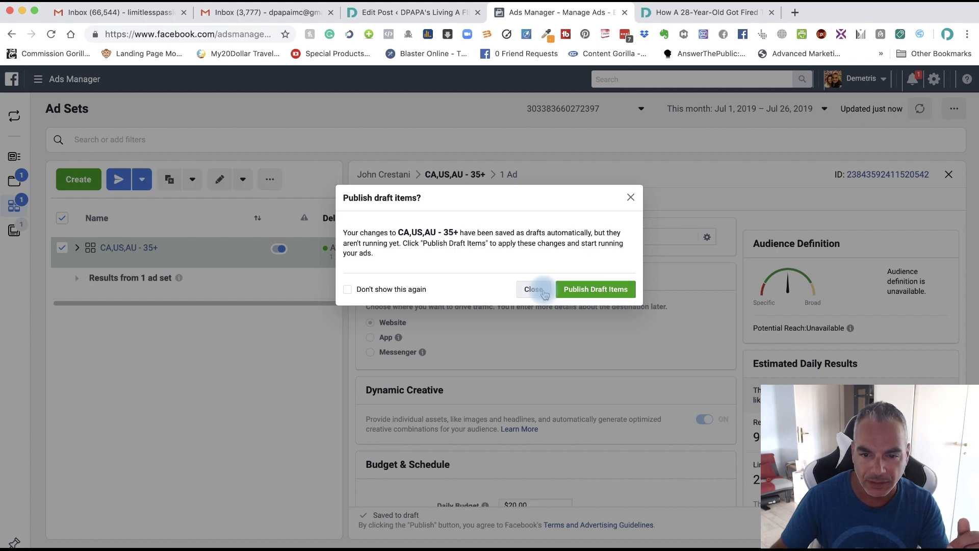
pyautogui.click(543, 295)
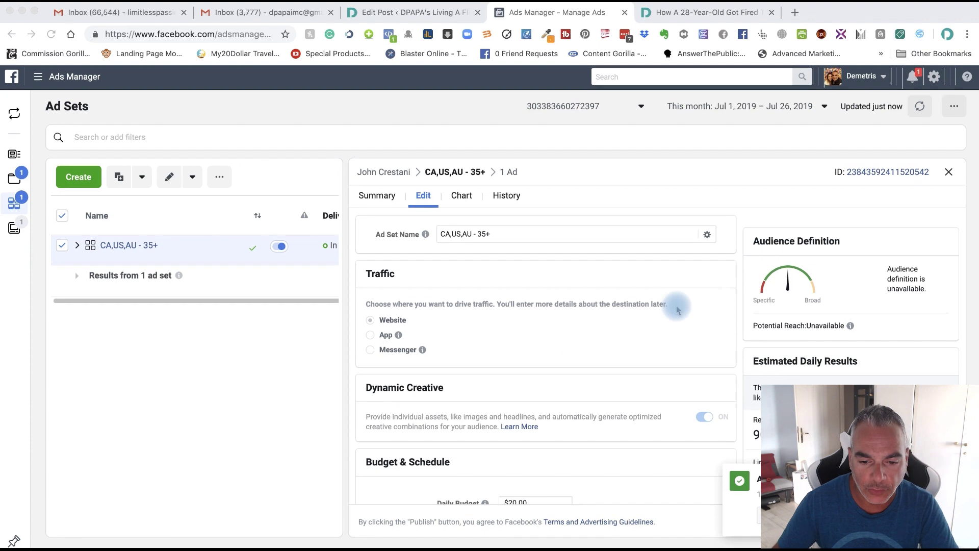
# Step: Remove the DPAPA WEBSITE VISIT, Story Mate and Lookalike (US, 1%) audiences, then publish
pyautogui.scroll(-4, 665, 316)
pyautogui.scroll(-8, 664, 319)
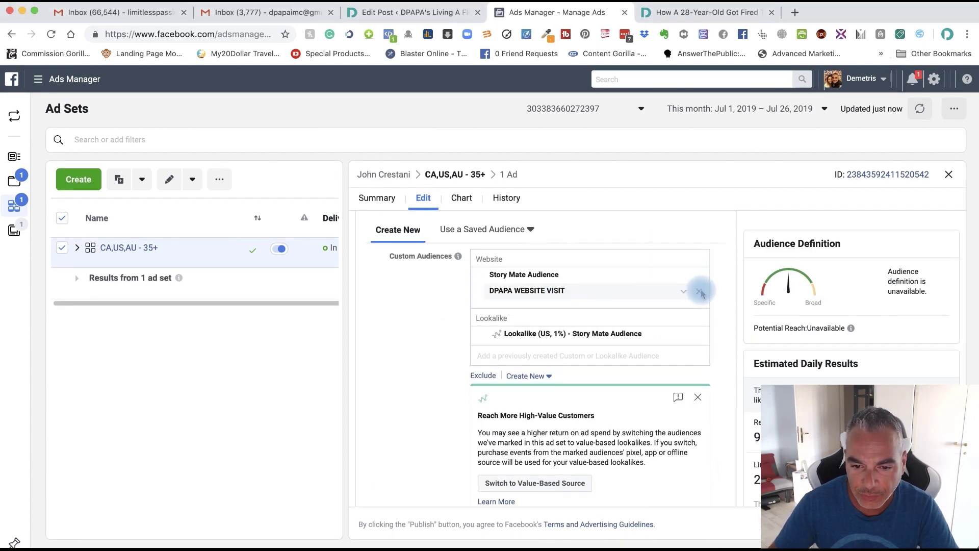
pyautogui.click(700, 292)
pyautogui.click(699, 276)
pyautogui.click(699, 278)
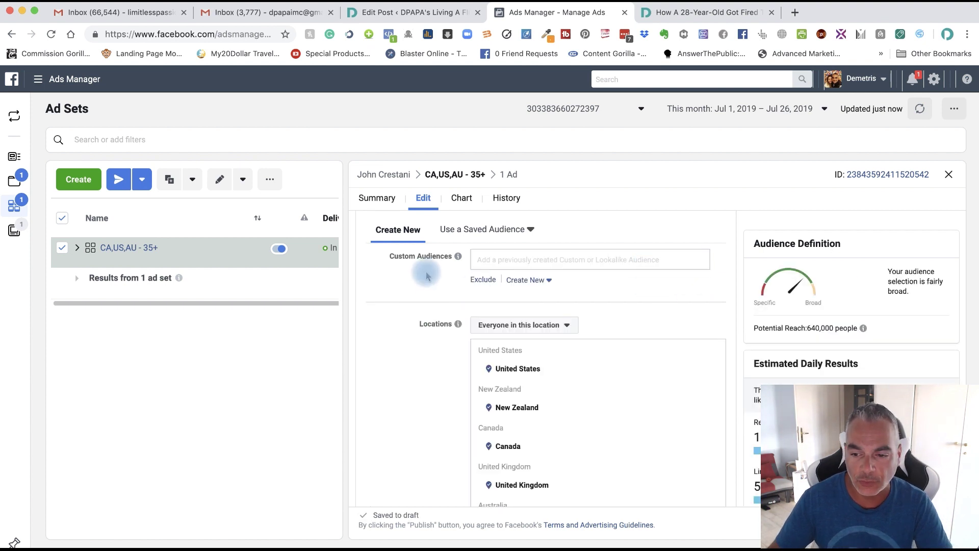
pyautogui.scroll(1, 426, 276)
pyautogui.click(939, 525)
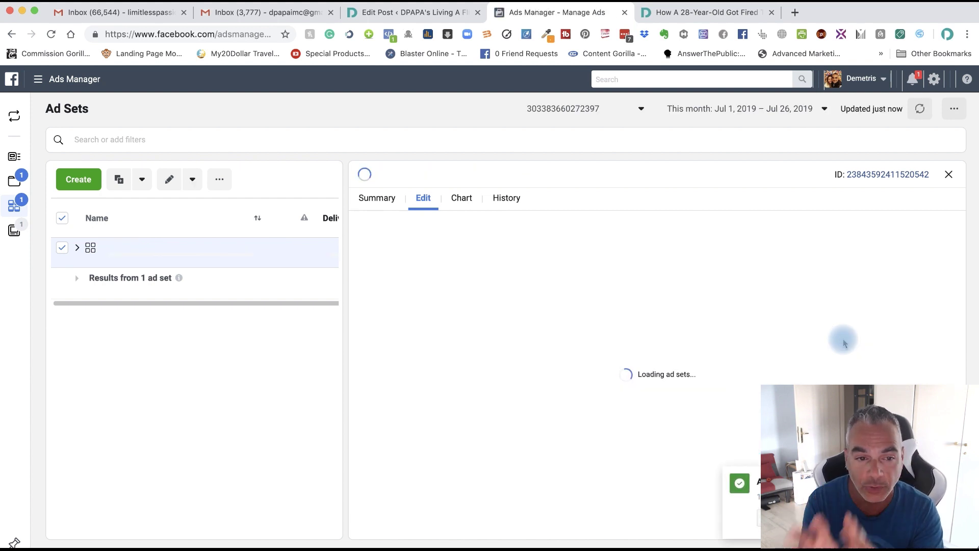
pyautogui.moveTo(251, 256)
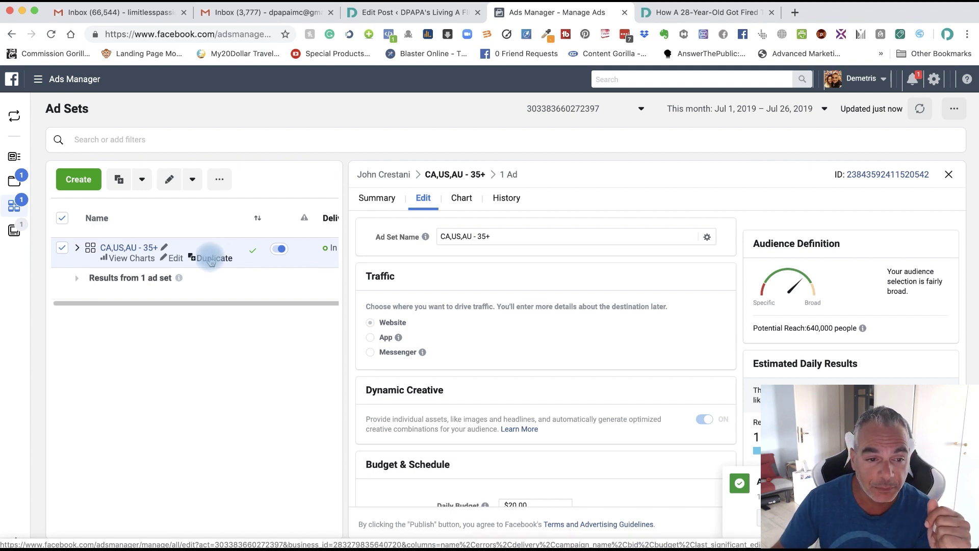
# Step: Duplicate CA,US,AU - 35+ into its original campaign and open the copy for editing
pyautogui.click(214, 259)
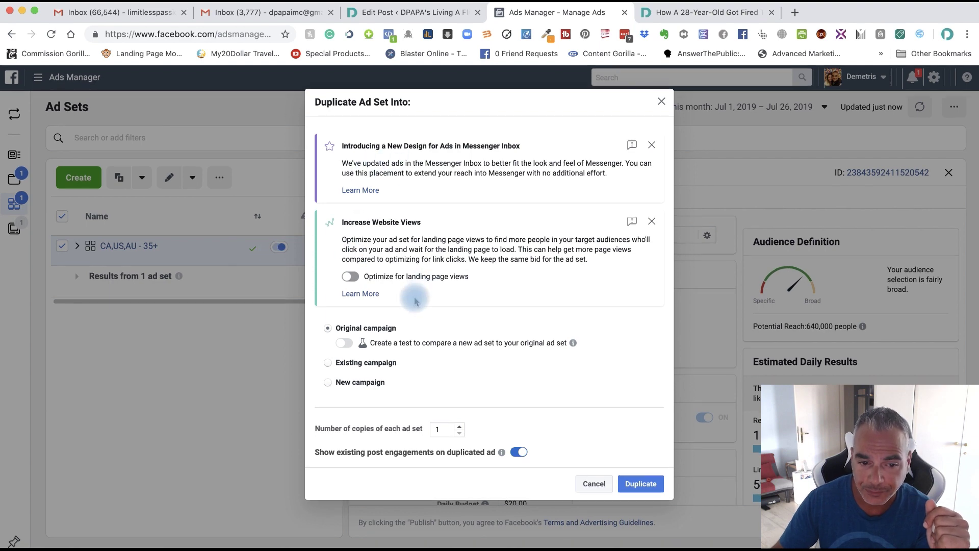
pyautogui.click(641, 489)
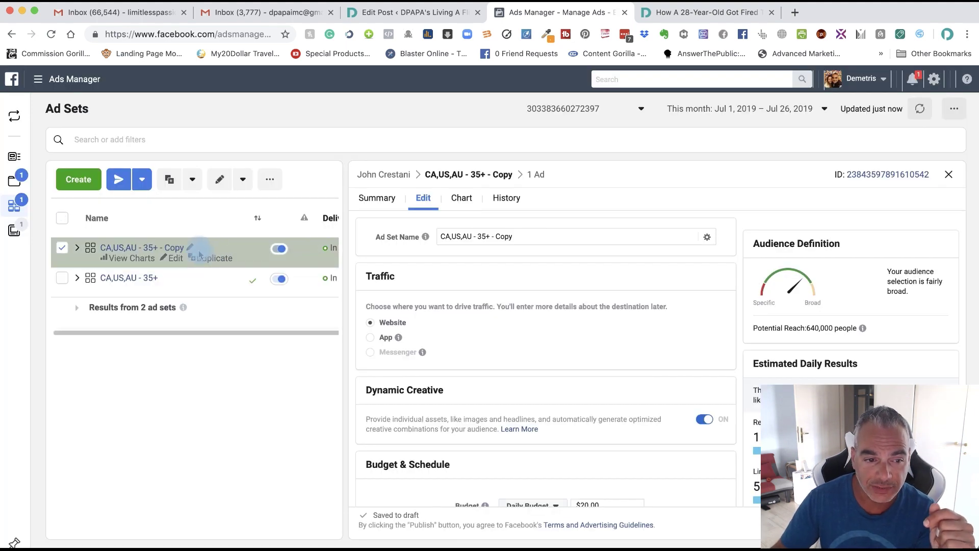
pyautogui.click(176, 260)
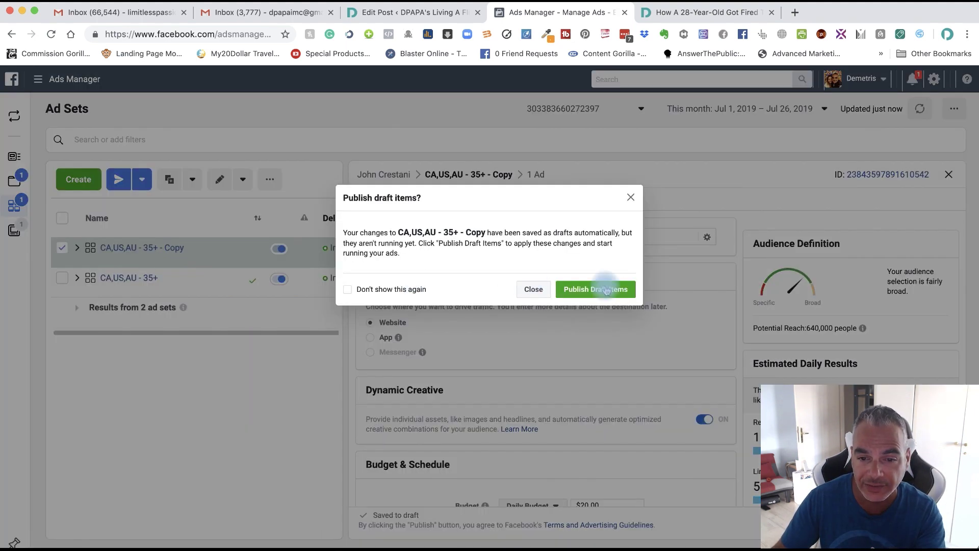
pyautogui.click(533, 291)
# Step: Browse the saved audiences filtered to custom audiences, then close the list
pyautogui.scroll(-5, 628, 416)
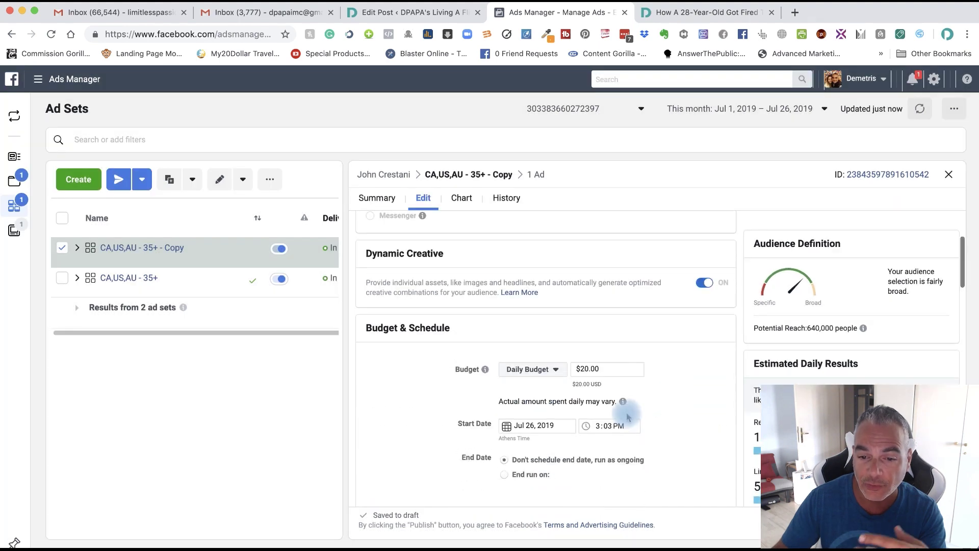
pyautogui.scroll(-5, 628, 416)
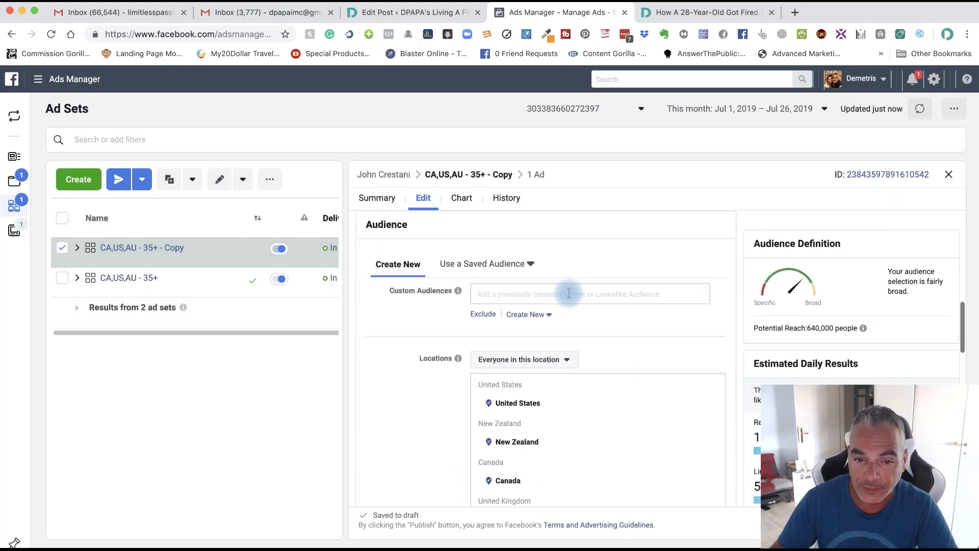
pyautogui.click(569, 294)
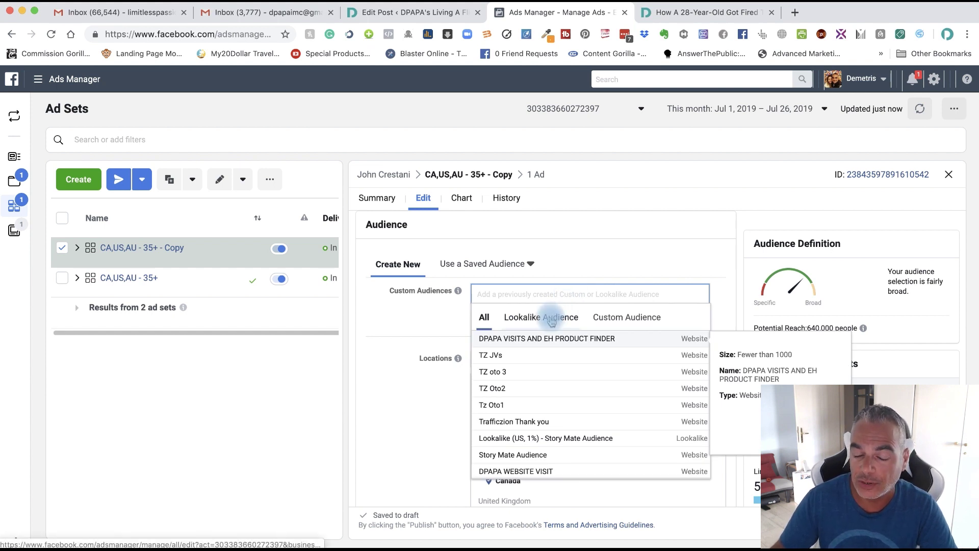
pyautogui.click(631, 319)
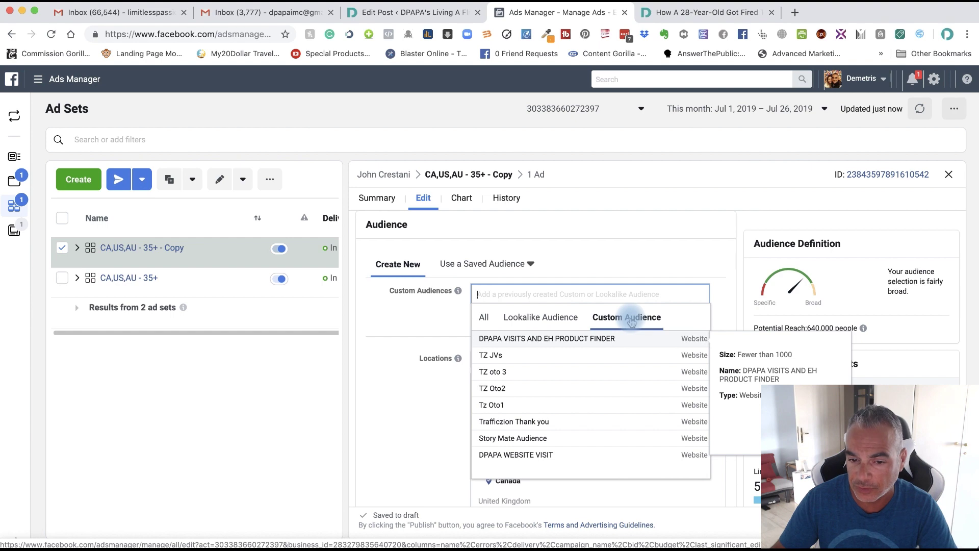
pyautogui.scroll(-3, 510, 372)
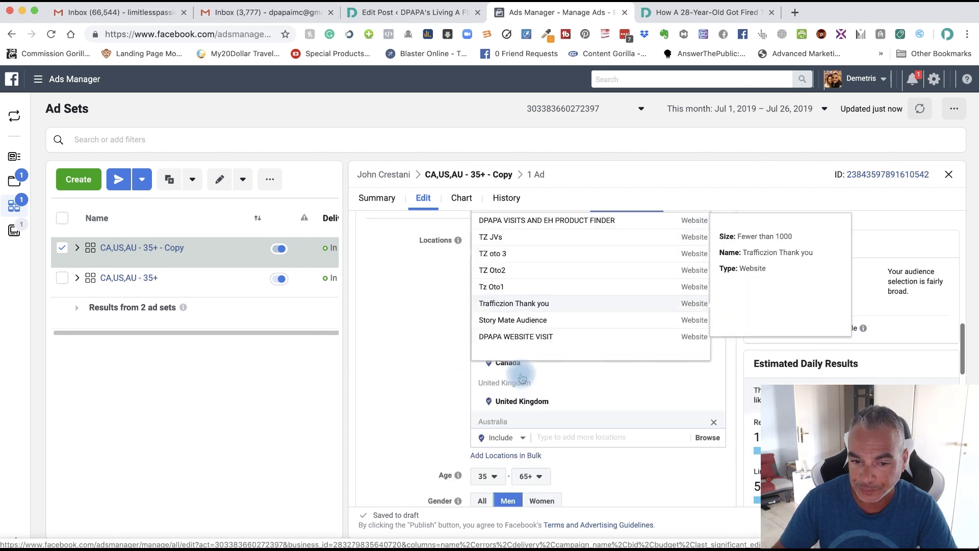
pyautogui.scroll(3, 522, 378)
pyautogui.click(592, 350)
# Step: Start a new website-traffic custom audience including people who visited specific web pages
pyautogui.click(541, 338)
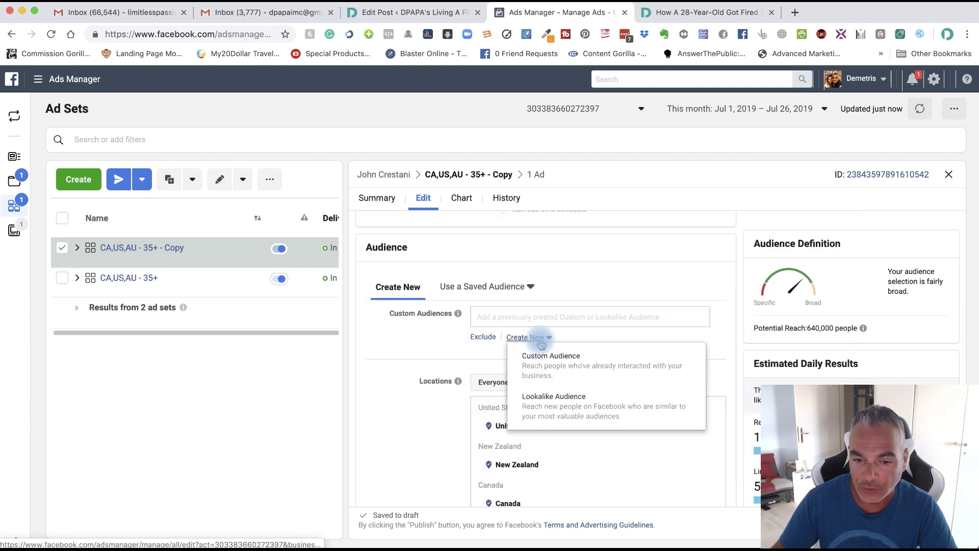
pyautogui.click(559, 368)
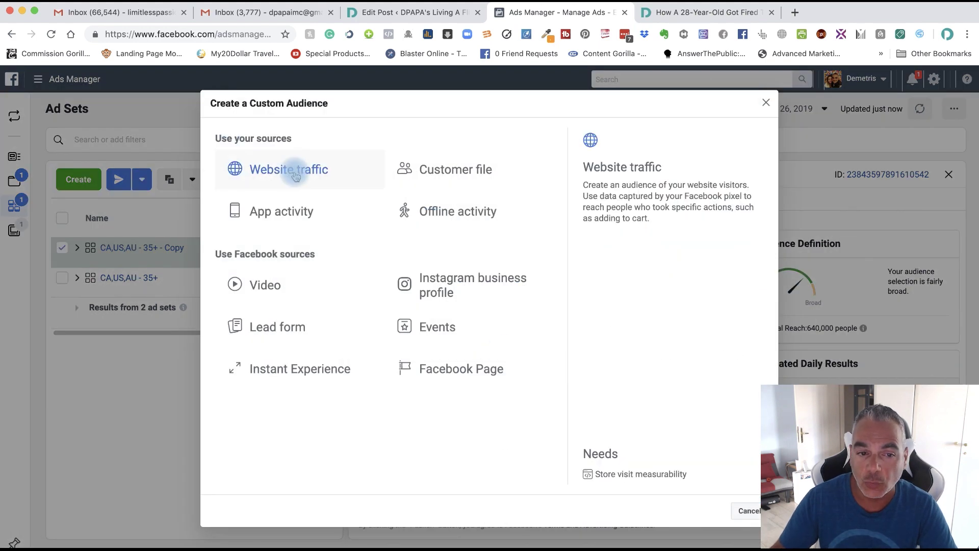
pyautogui.click(292, 169)
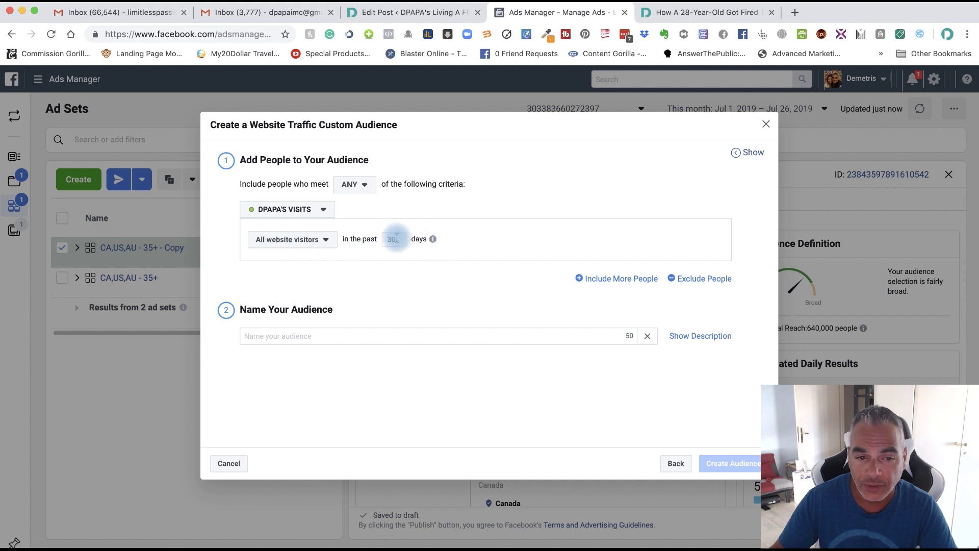
pyautogui.click(284, 238)
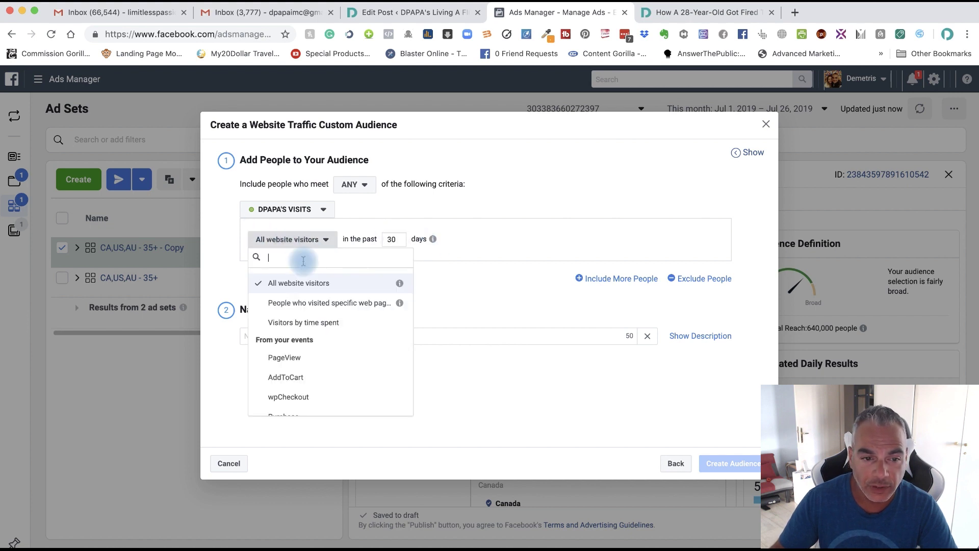
pyautogui.click(306, 301)
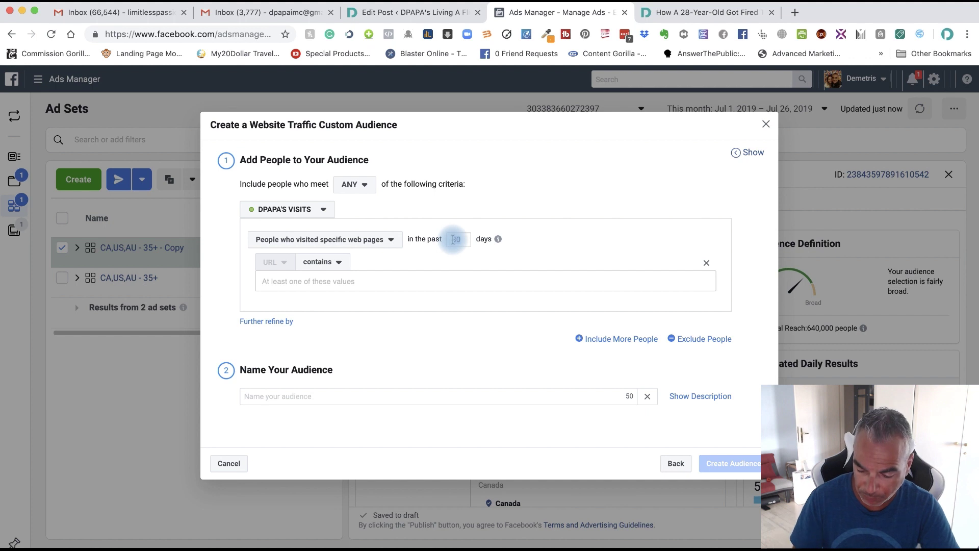
# Step: Change the retention window from 30 to 180 days and clear the mistakenly pasted URL tokens
pyautogui.press('BackSpace')
pyautogui.write('180')
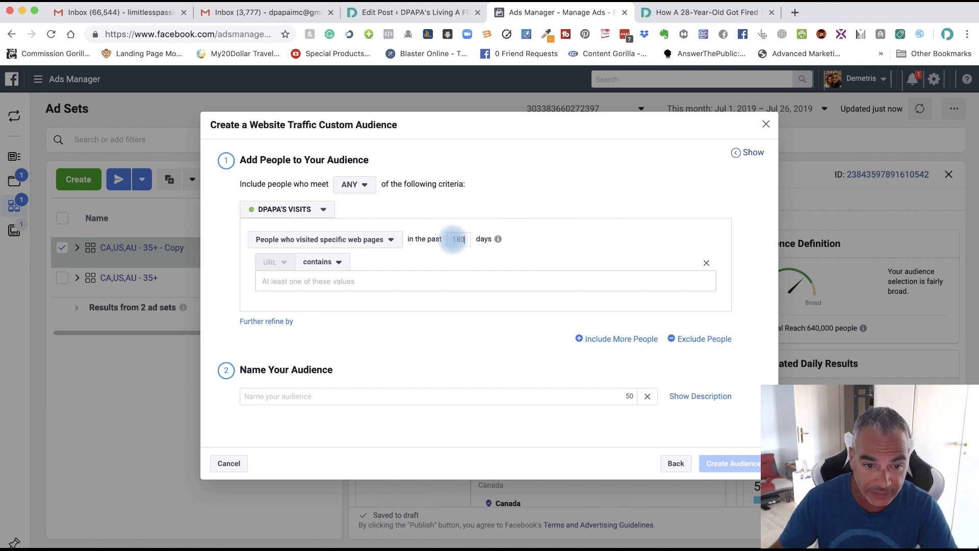
pyautogui.click(343, 280)
pyautogui.press('super+v')
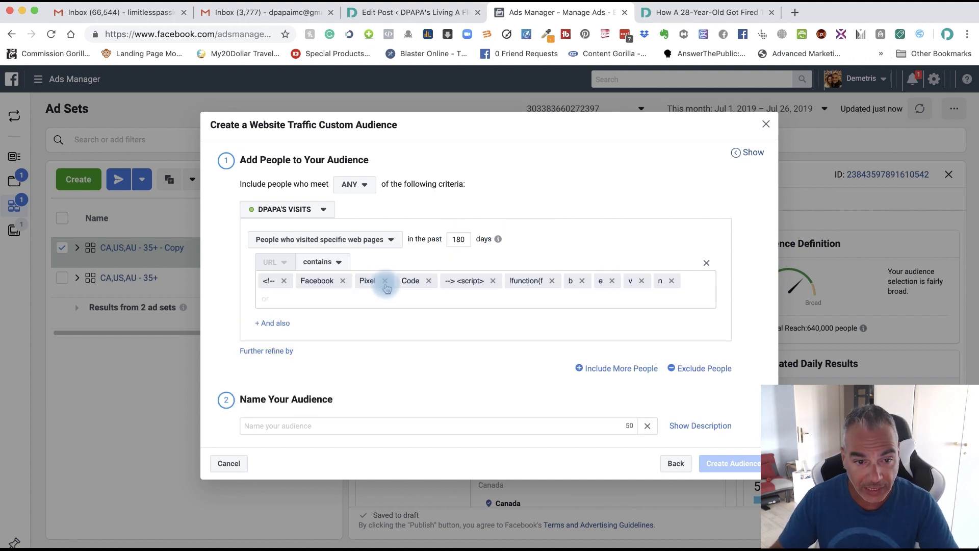
pyautogui.click(706, 262)
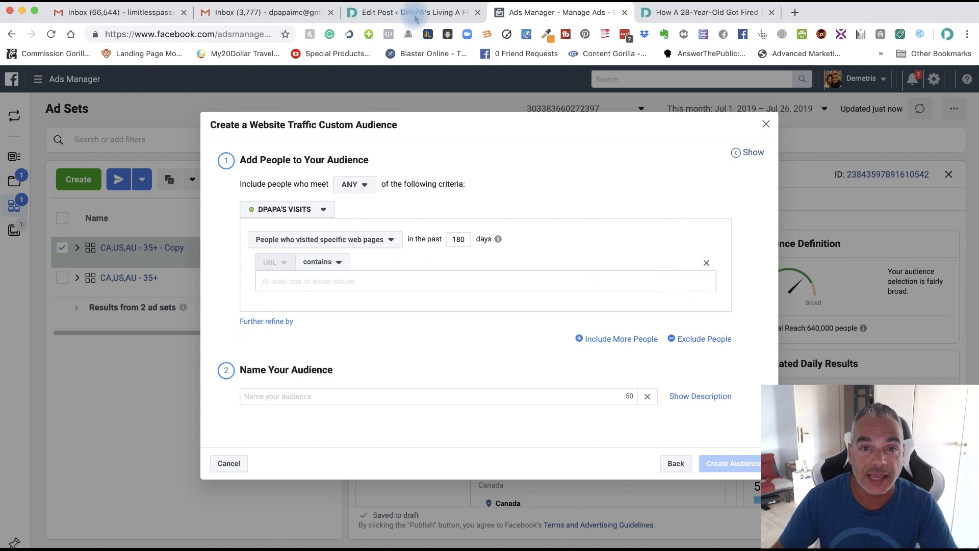
pyautogui.click(413, 12)
# Step: Copy the live Crestani post's address and paste it into the audience's URL contains rule
pyautogui.click(681, 15)
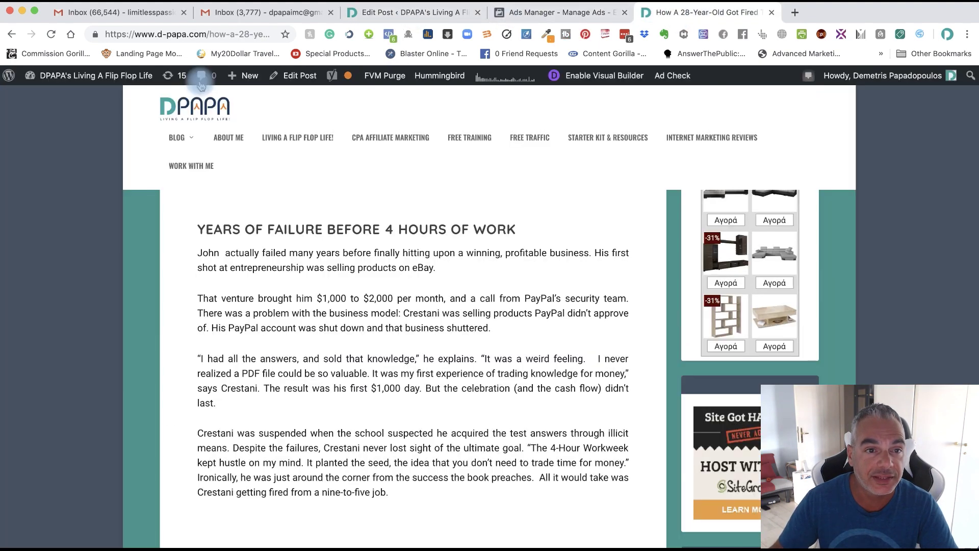
pyautogui.click(214, 32)
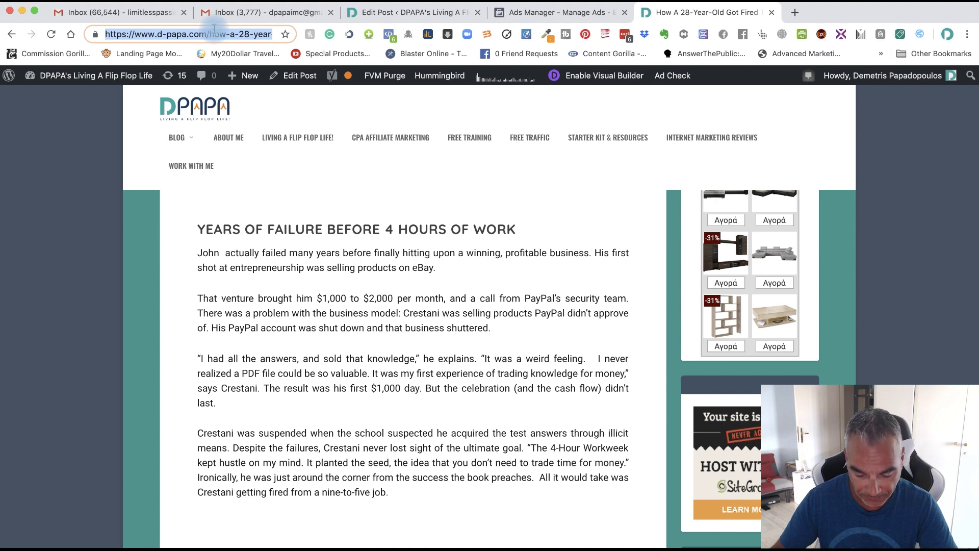
pyautogui.click(566, 12)
pyautogui.hotkey('ctrl', 'v')
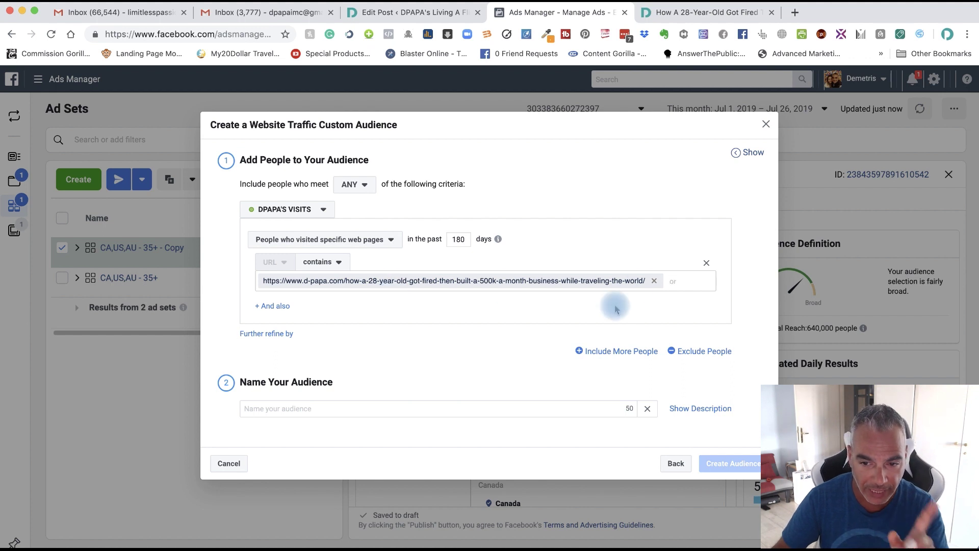
# Step: Name the audience Crestani Visits and create it
pyautogui.click(457, 408)
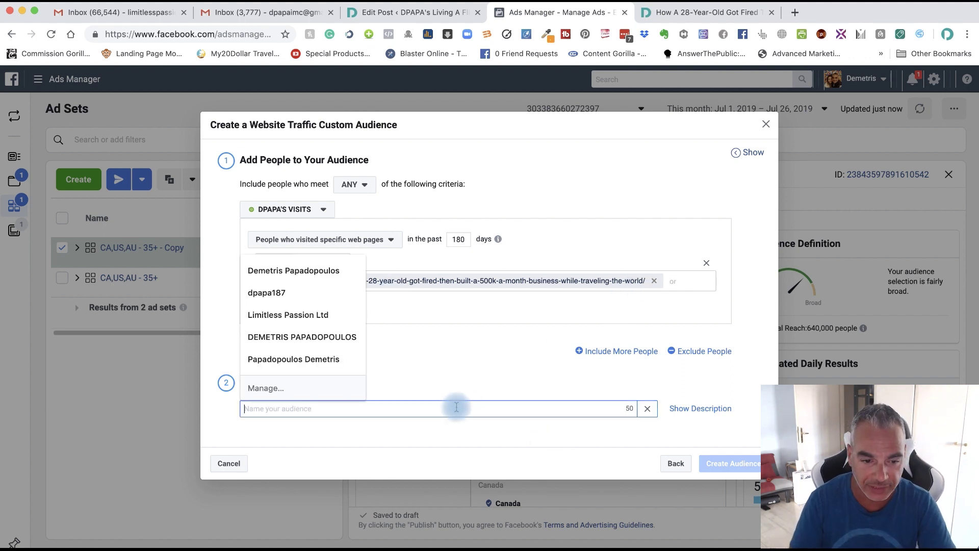
pyautogui.write('P')
pyautogui.press('BackSpace')
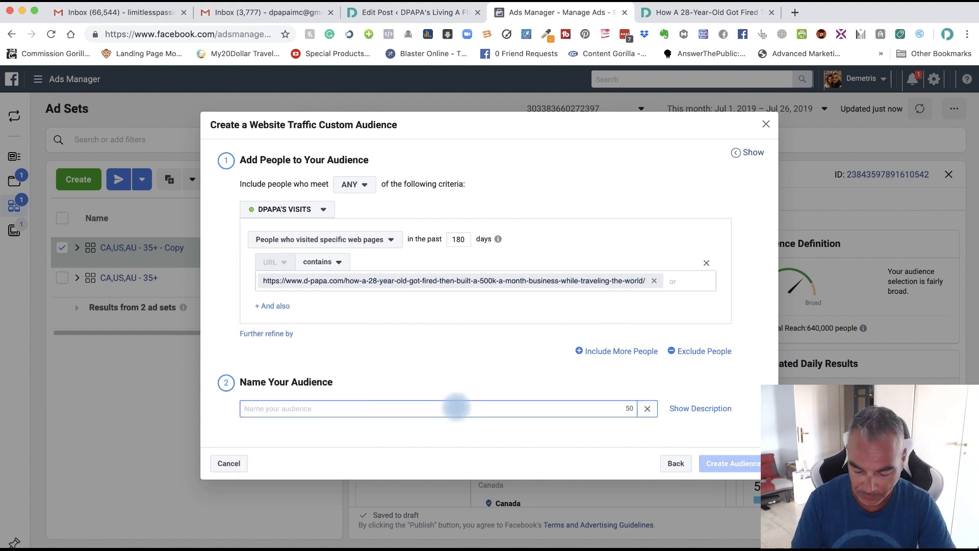
pyautogui.write('Crestani Visits')
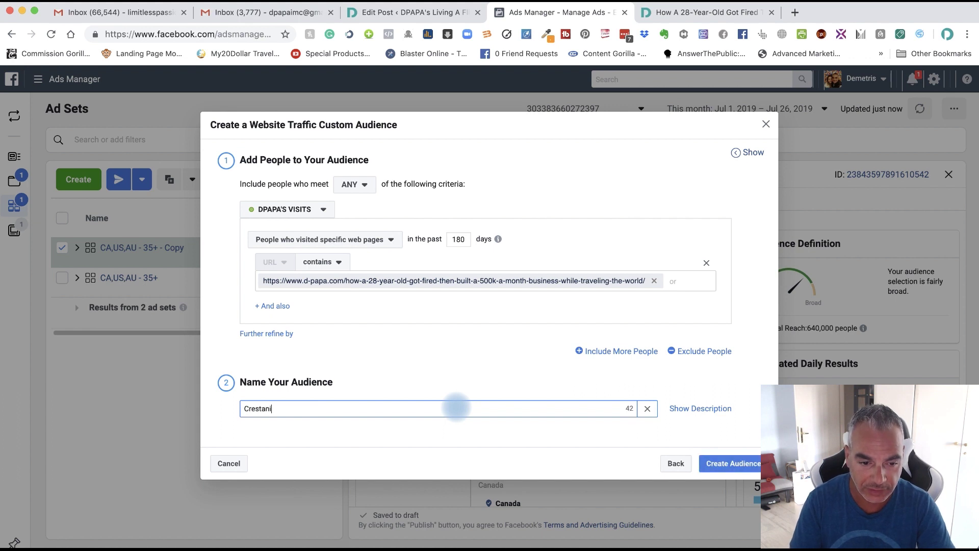
pyautogui.click(742, 463)
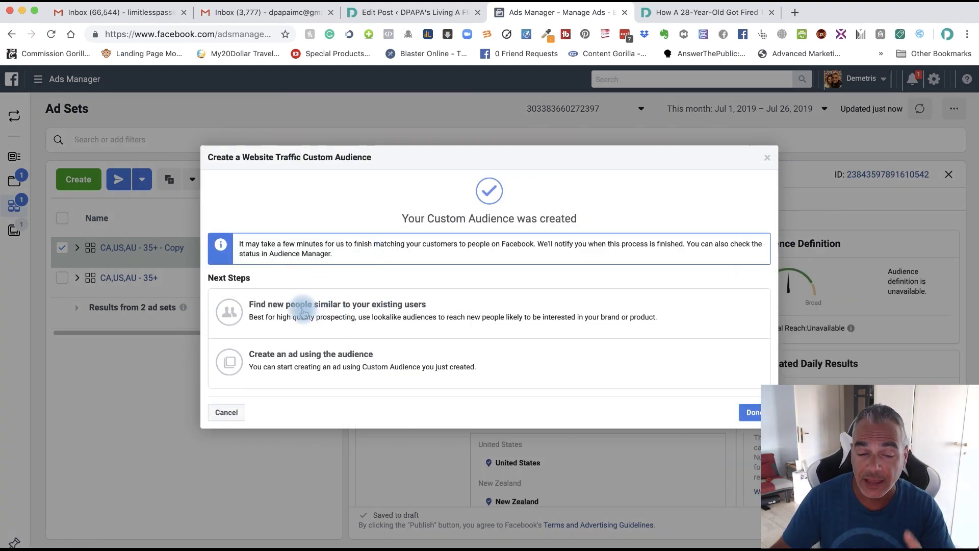
# Step: Start a lookalike of Crestani Visits with five lookalike audiences
pyautogui.click(337, 317)
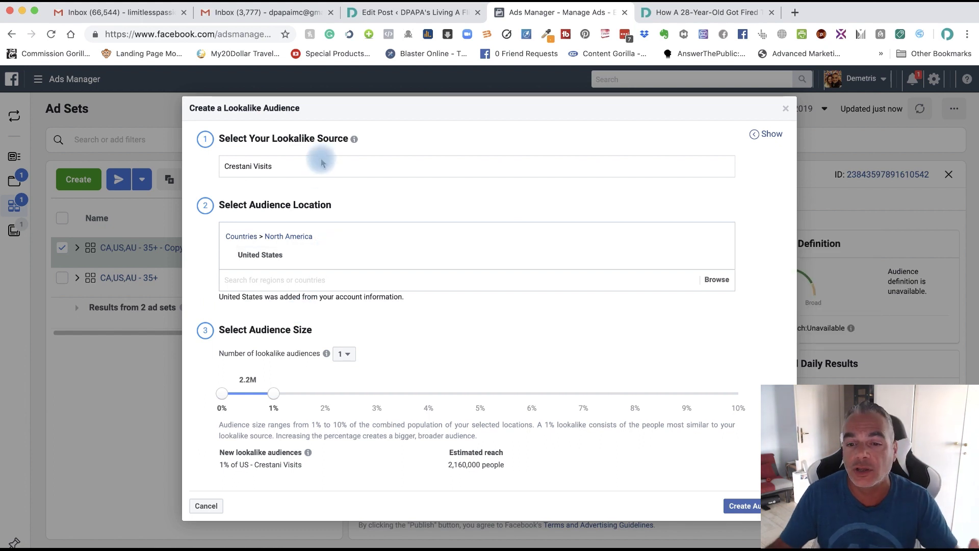
pyautogui.click(343, 352)
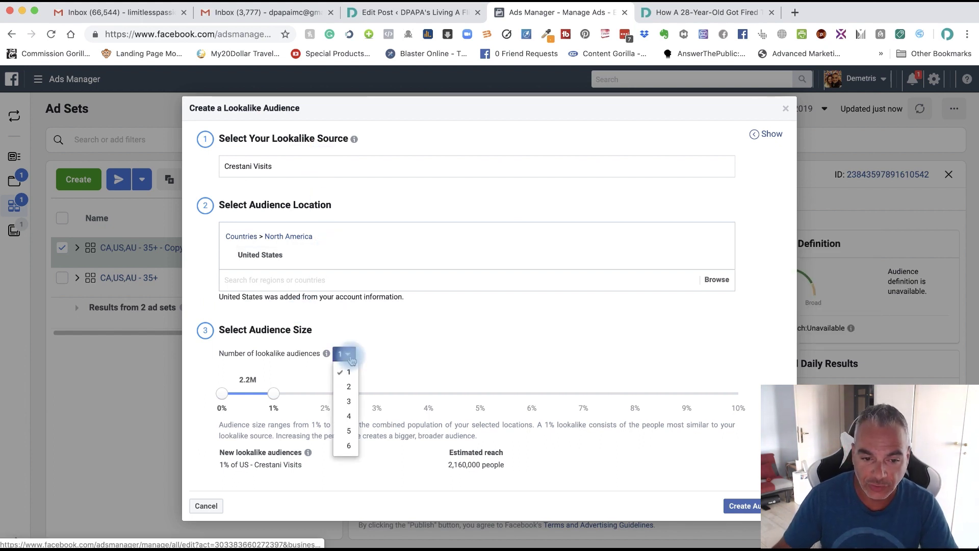
pyautogui.click(347, 430)
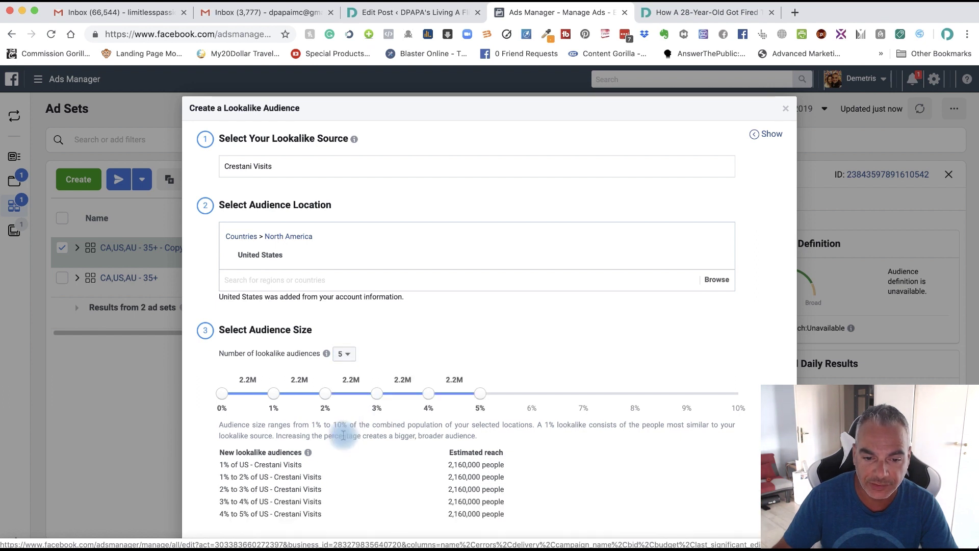
# Step: Add United Kingdom, Canada, Australia and New Zealand to the lookalike locations
pyautogui.click(301, 285)
pyautogui.write('United Kin')
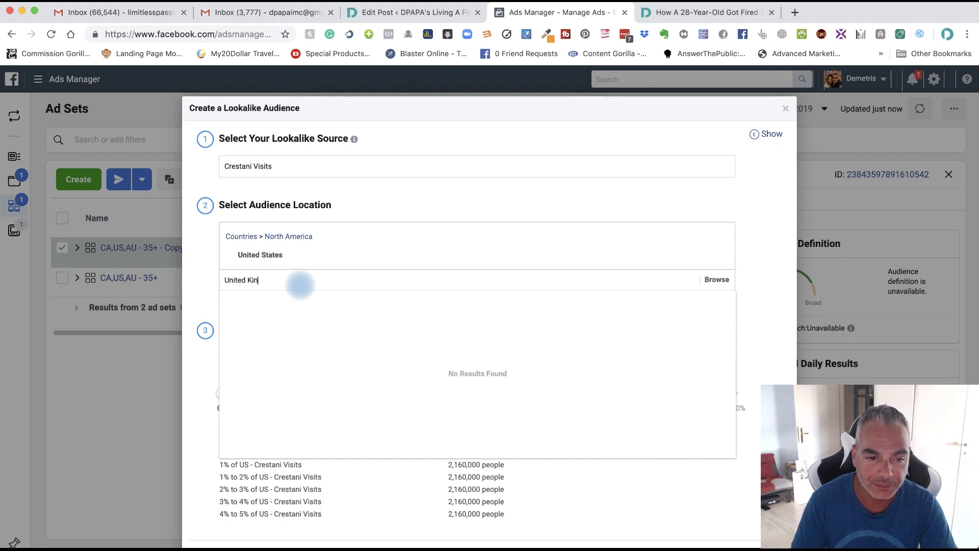
pyautogui.write('gdom')
pyautogui.press('Return')
pyautogui.write('Canada')
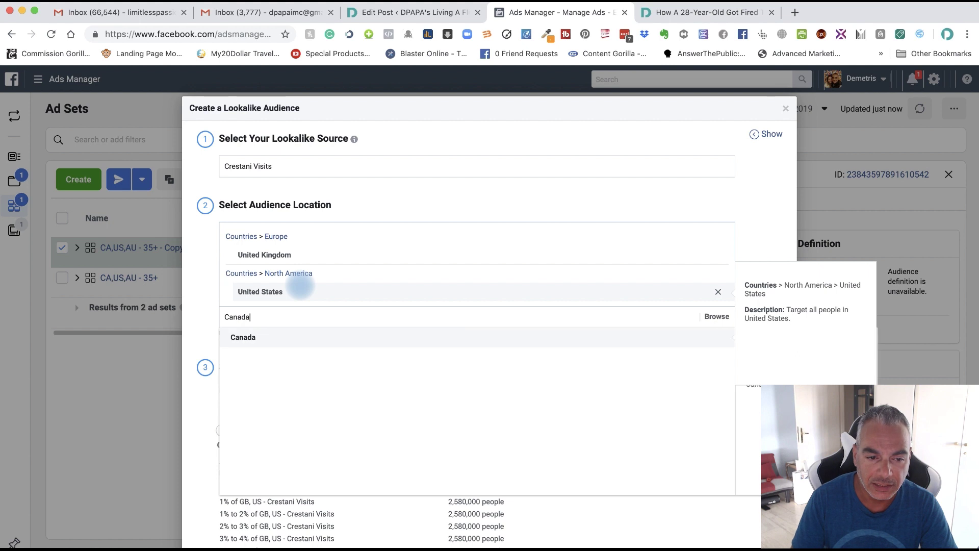
pyautogui.press('Return')
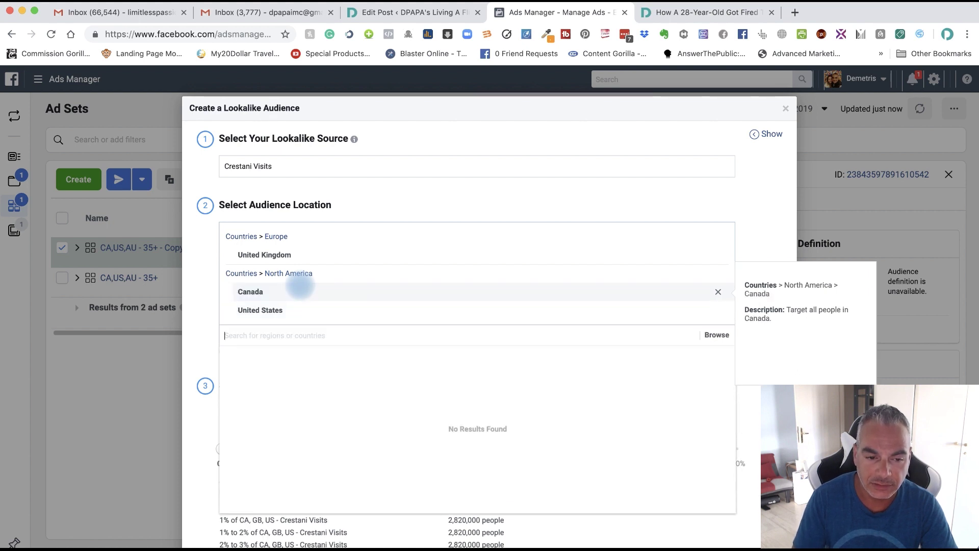
pyautogui.write('Australia')
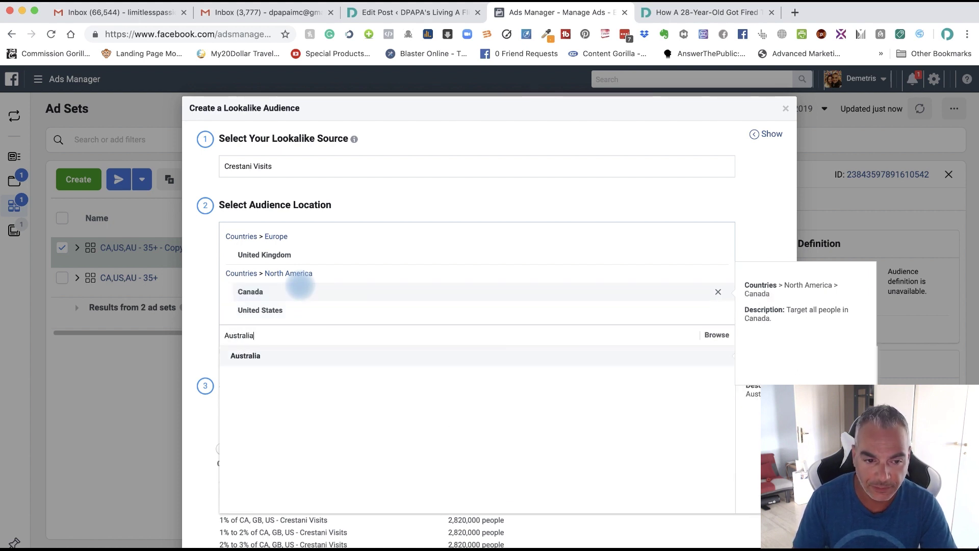
pyautogui.press('Return')
pyautogui.write('New Zea')
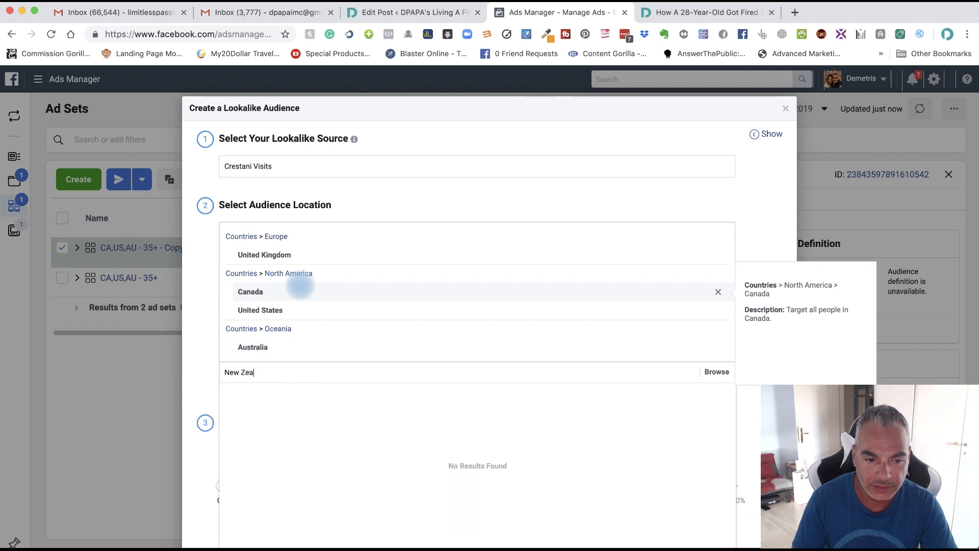
pyautogui.write('land')
pyautogui.press('Return')
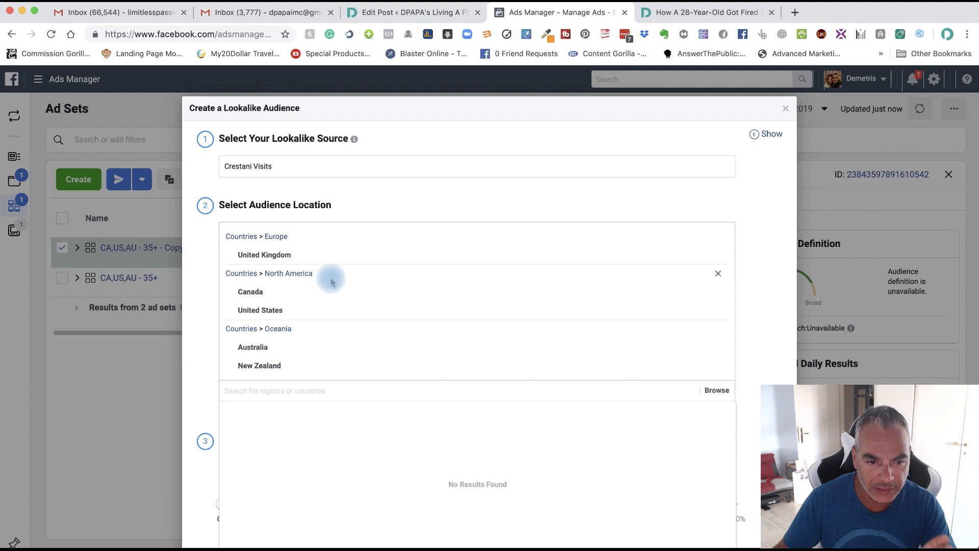
pyautogui.scroll(-2, 339, 321)
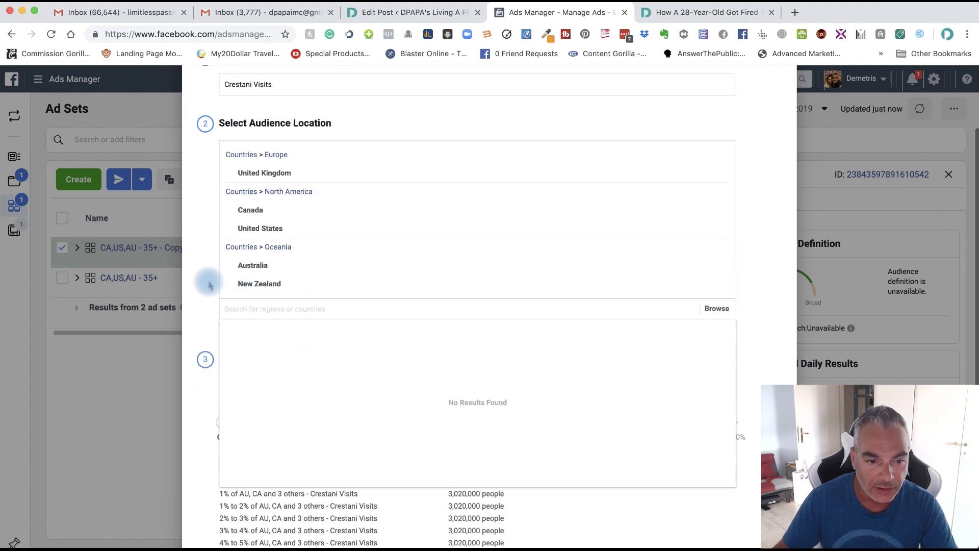
pyautogui.scroll(-2, 295, 308)
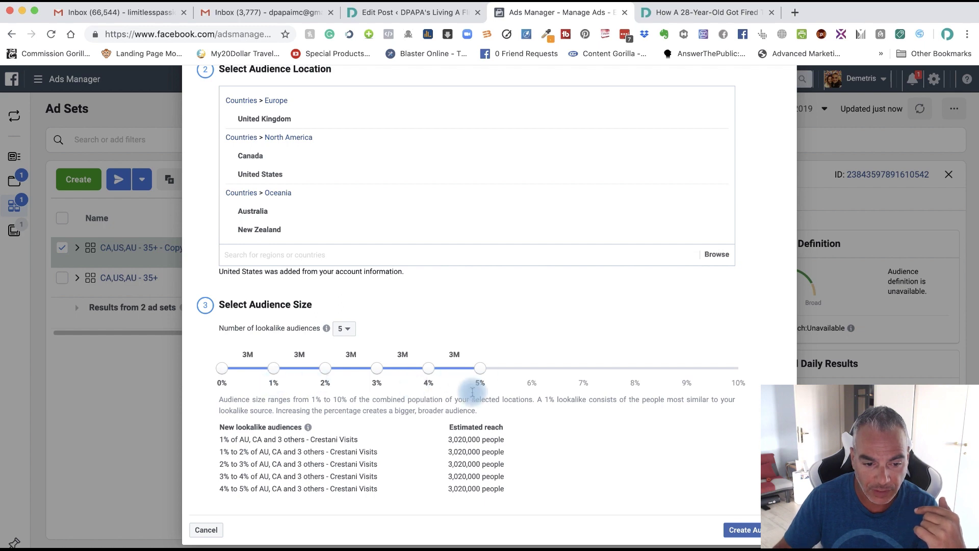
pyautogui.scroll(-1, 473, 392)
pyautogui.scroll(3, 433, 403)
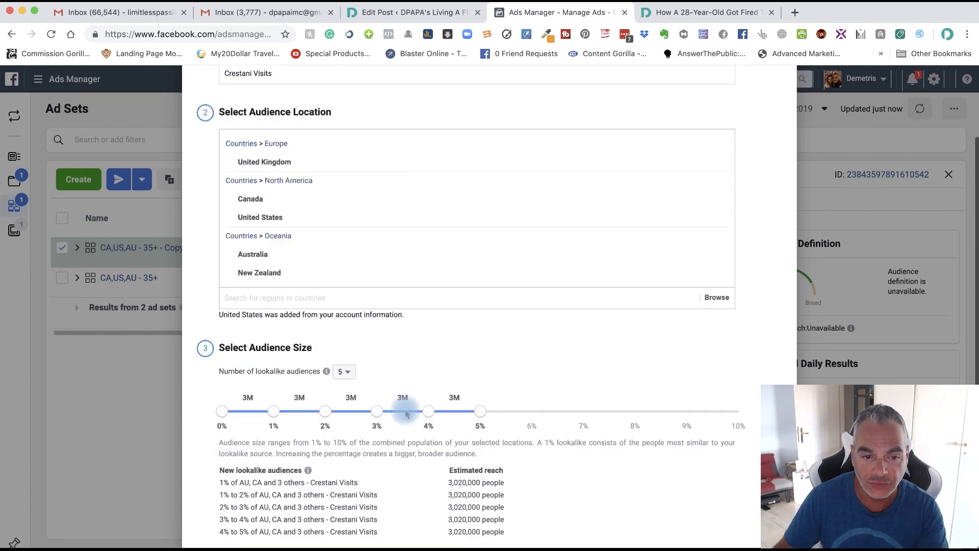
pyautogui.scroll(3, 407, 413)
pyautogui.scroll(-6, 406, 413)
# Step: Attempt to create the five lookalikes, then shrink the first lookalike's size range
pyautogui.click(753, 509)
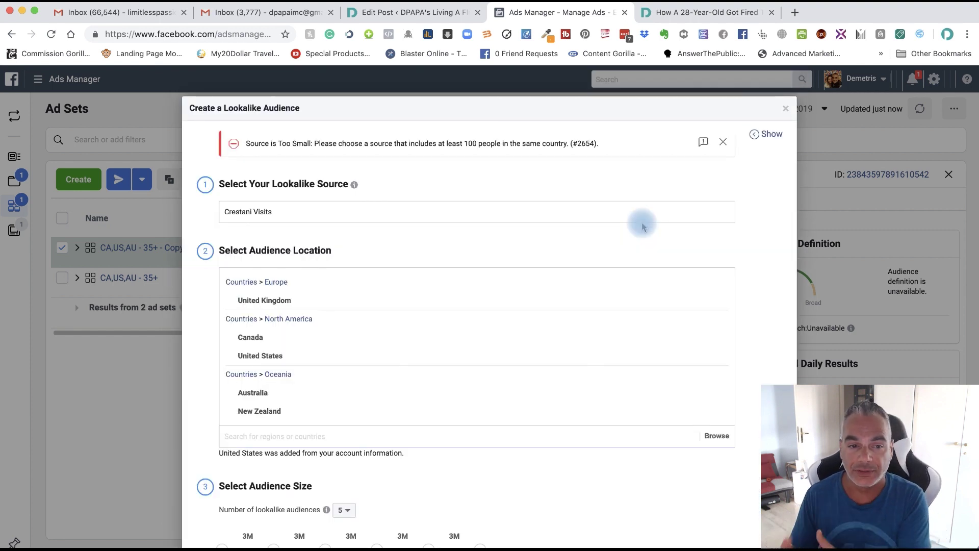
pyautogui.scroll(-4, 590, 308)
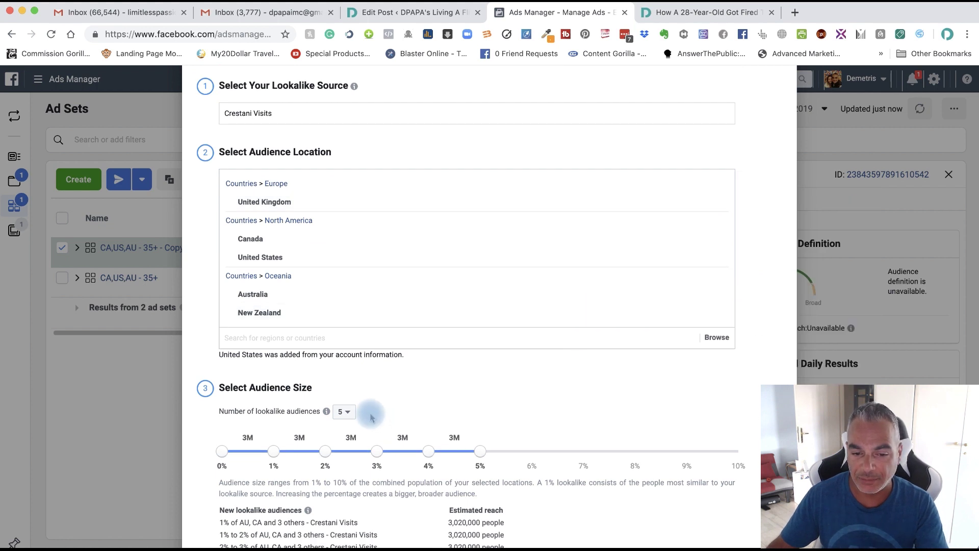
pyautogui.moveTo(437, 411); pyautogui.dragTo(216, 393)
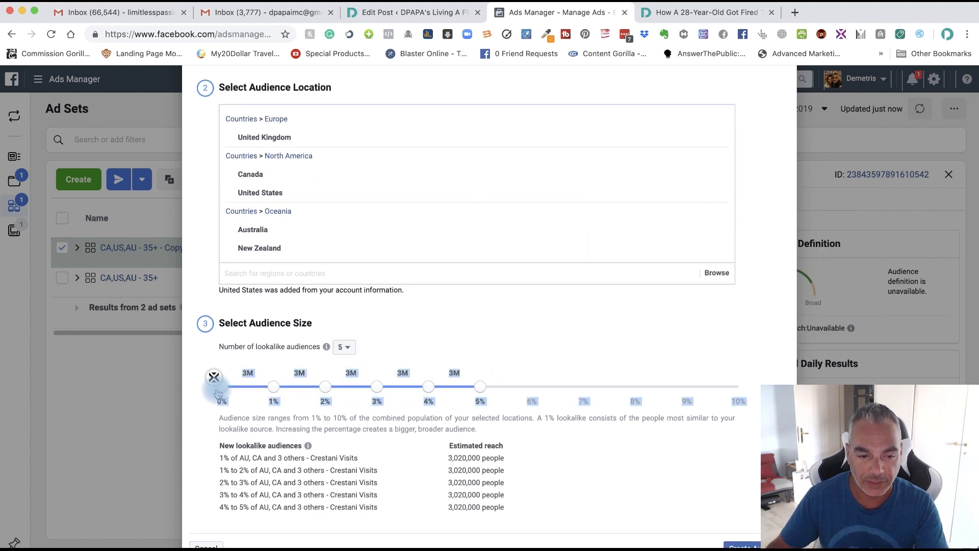
pyautogui.click(271, 388)
pyautogui.moveTo(270, 389); pyautogui.dragTo(229, 391)
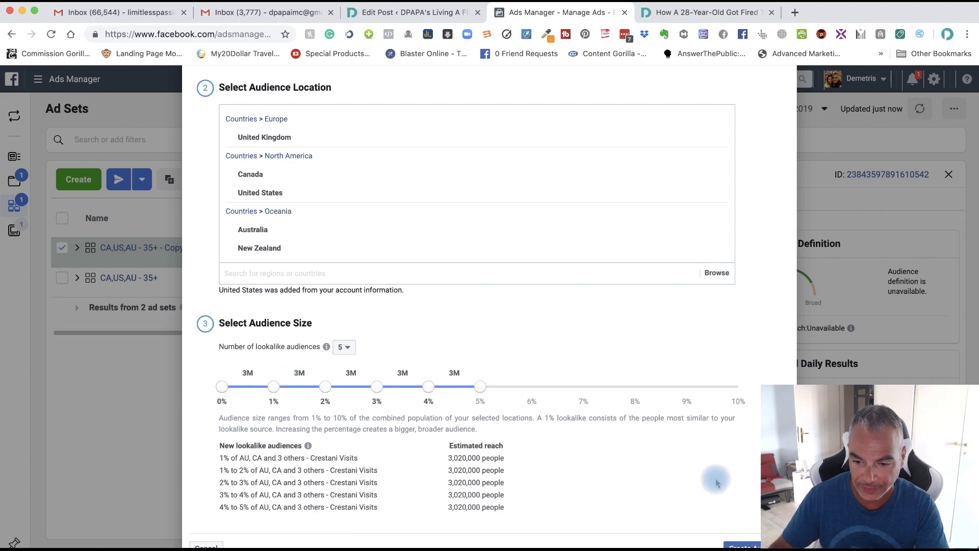
pyautogui.scroll(5, 627, 258)
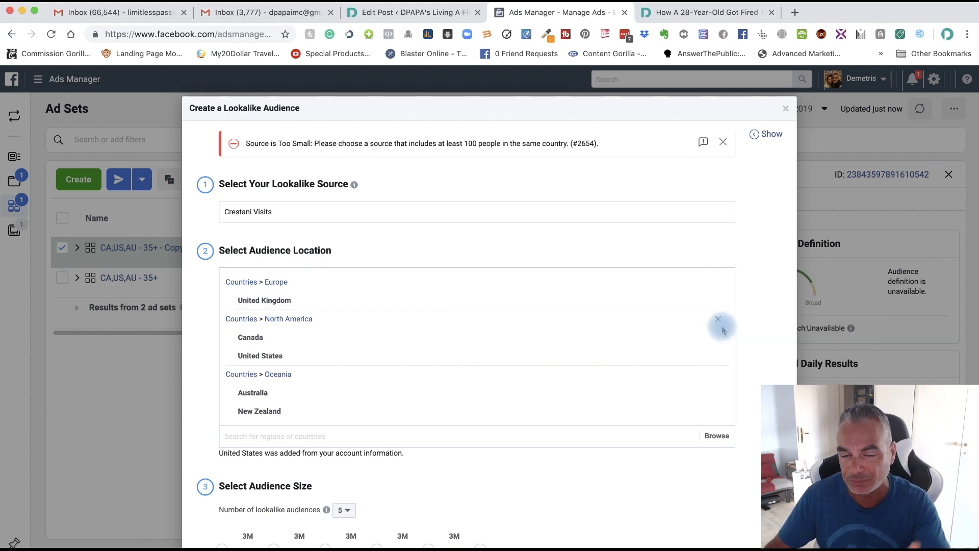
# Step: Replace the North America, Oceania and United Kingdom locations with United States only
pyautogui.click(719, 320)
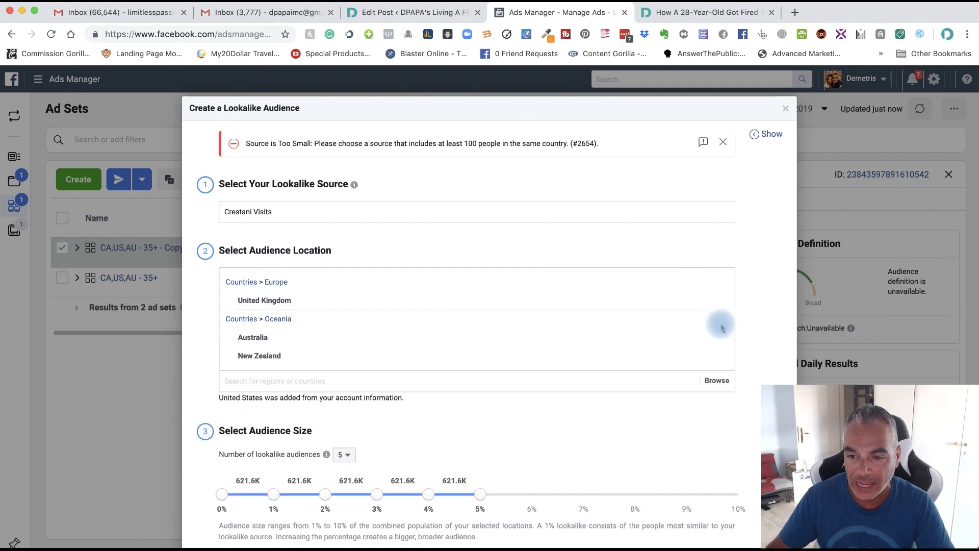
pyautogui.click(719, 321)
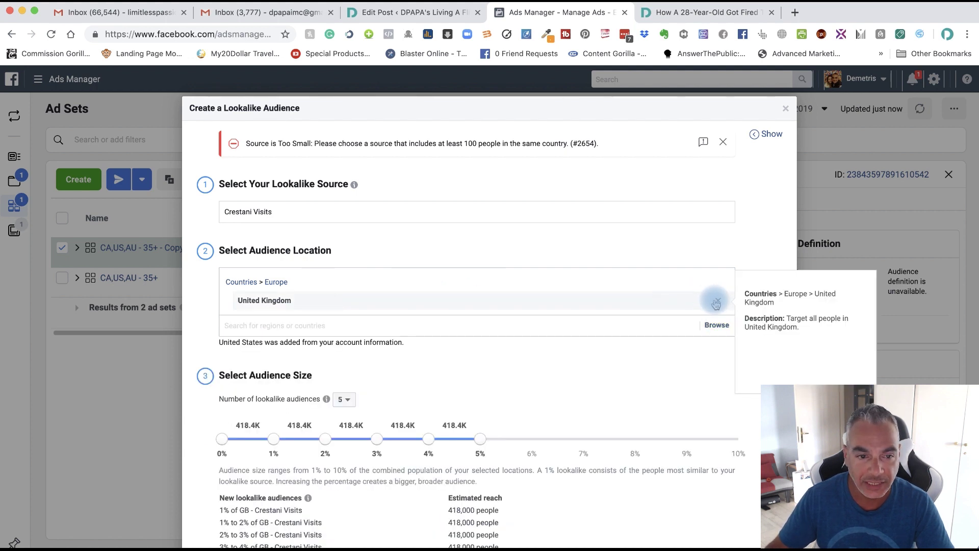
pyautogui.click(716, 302)
pyautogui.click(299, 275)
pyautogui.write('United States')
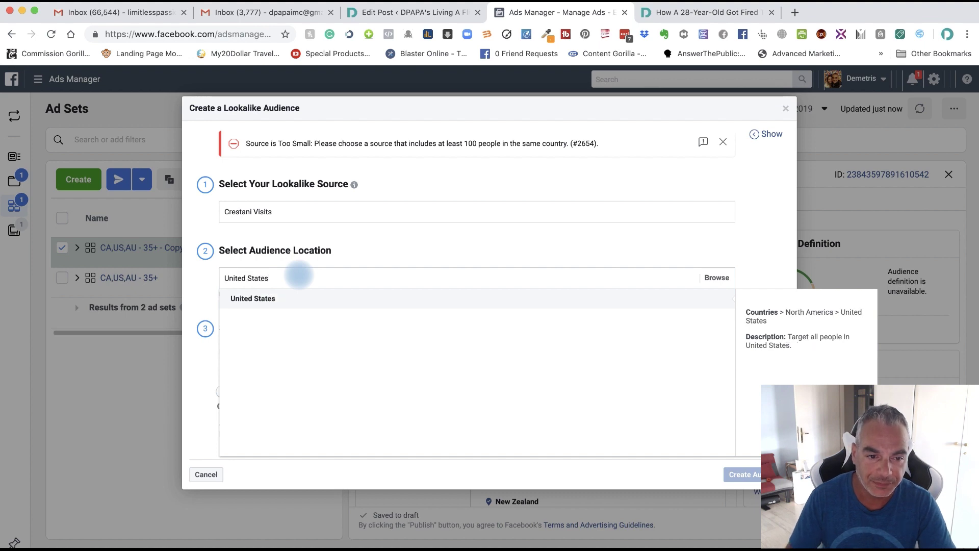
pyautogui.press('Return')
# Step: Set the number of lookalike audiences to one 1% audience and create it
pyautogui.click(195, 338)
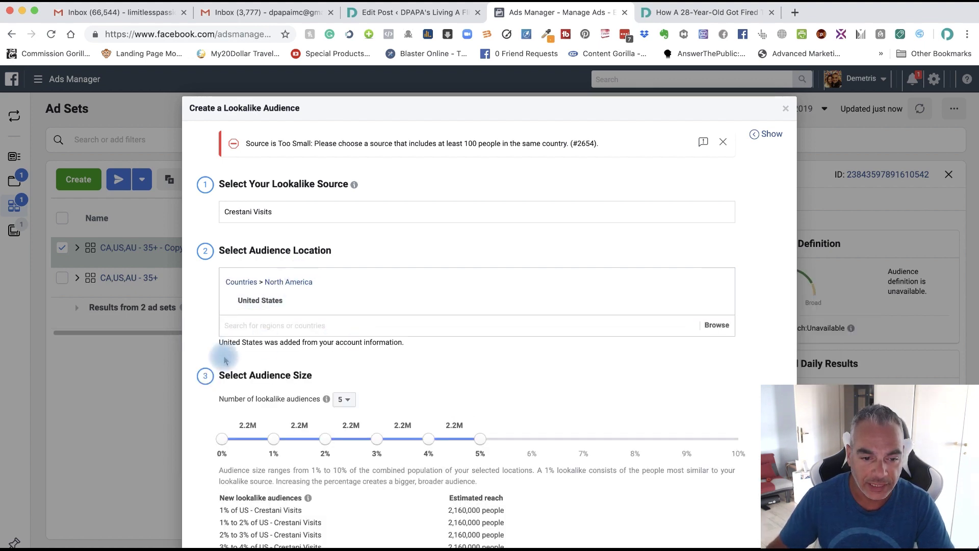
pyautogui.scroll(-2, 215, 357)
pyautogui.click(344, 328)
pyautogui.click(349, 348)
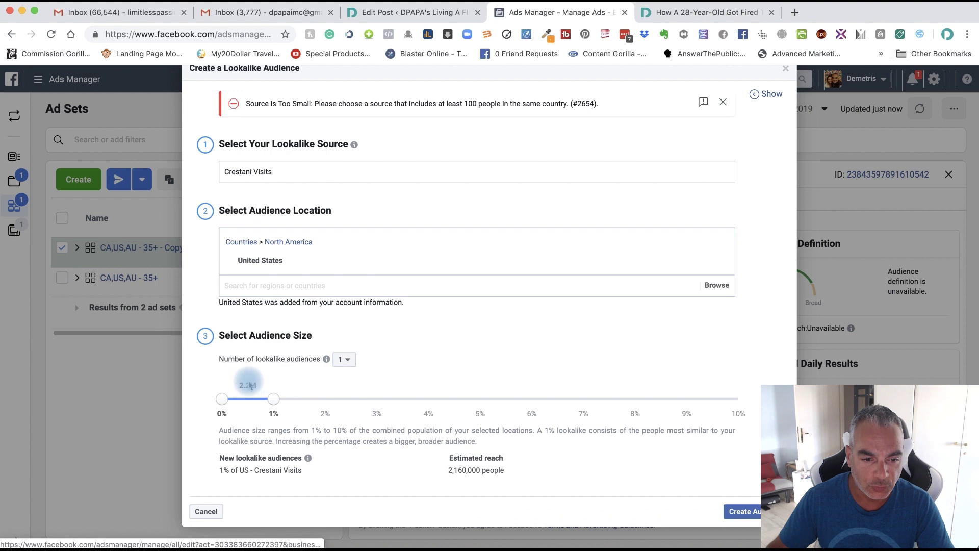
pyautogui.click(734, 511)
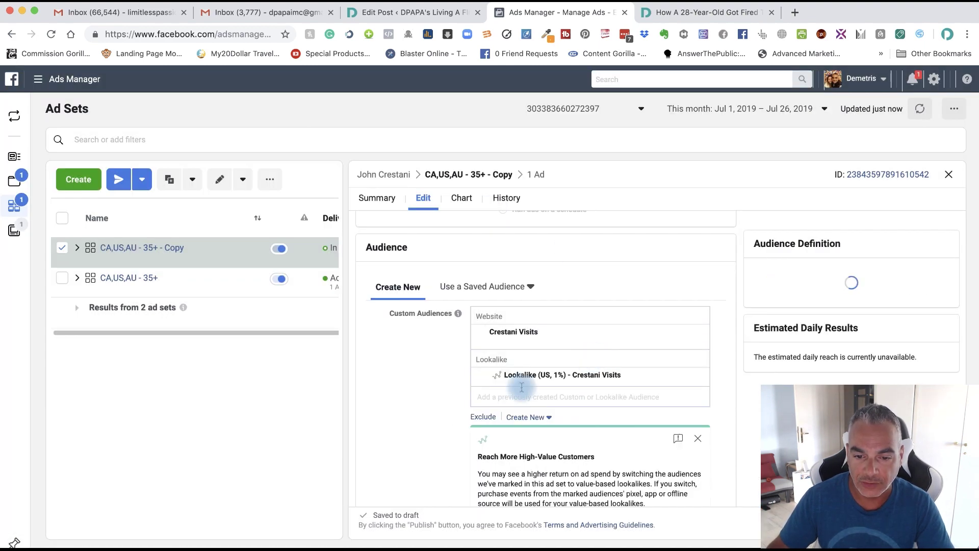
# Step: Start a new website-traffic custom audience as a lookalike source, targeting specific web pages
pyautogui.click(549, 421)
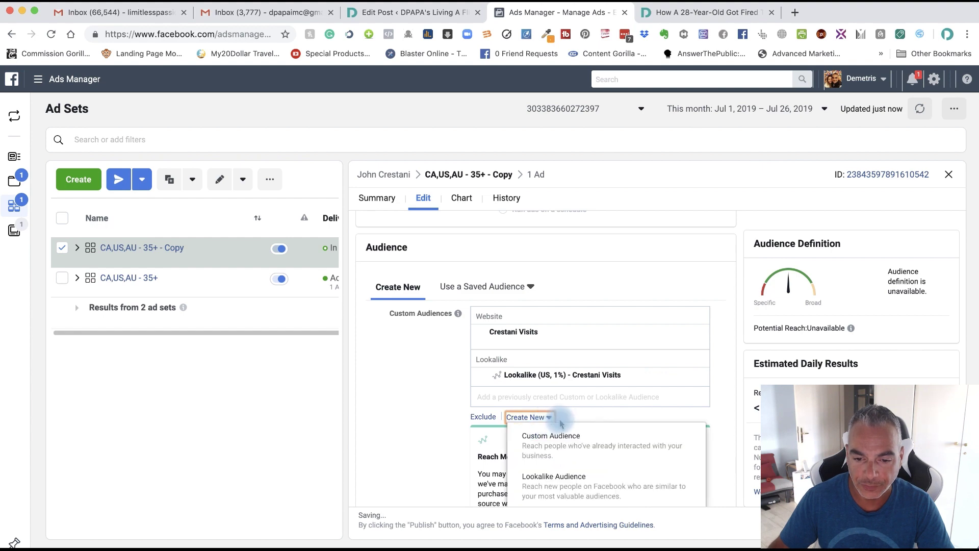
pyautogui.scroll(-2, 561, 423)
pyautogui.click(535, 370)
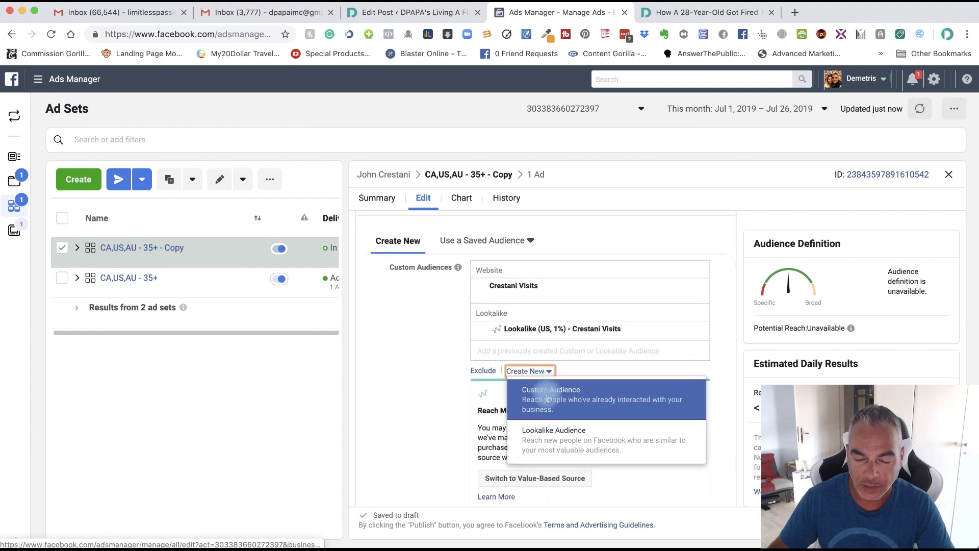
pyautogui.click(555, 431)
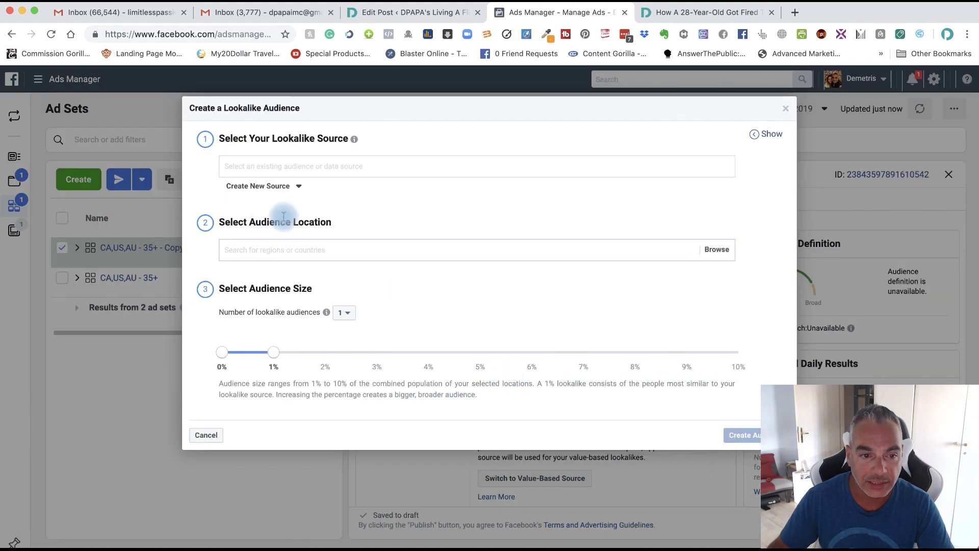
pyautogui.click(280, 186)
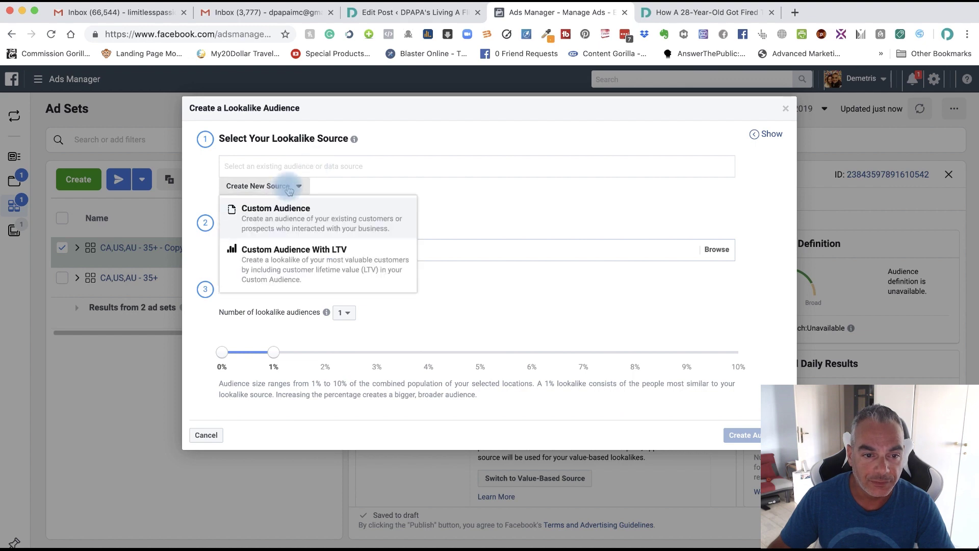
pyautogui.click(332, 203)
pyautogui.click(316, 168)
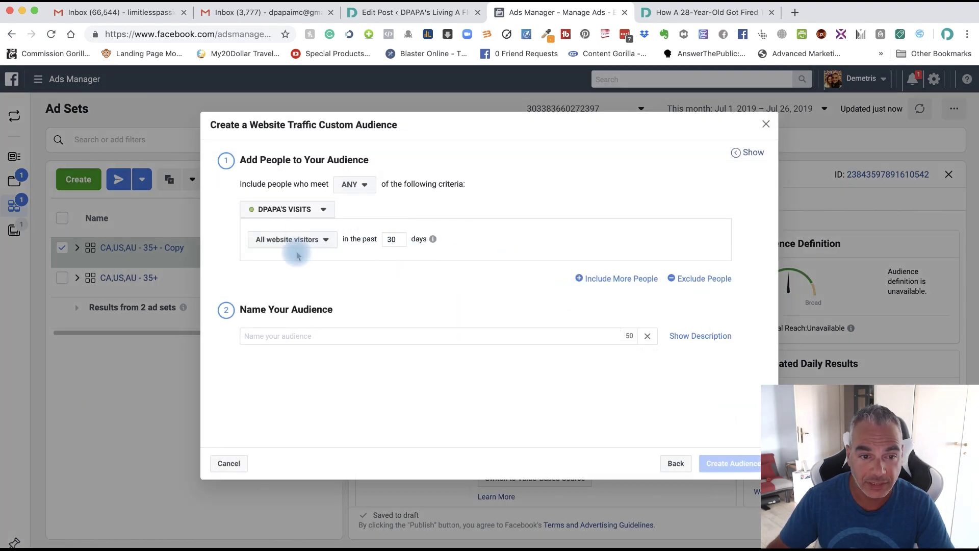
pyautogui.click(295, 241)
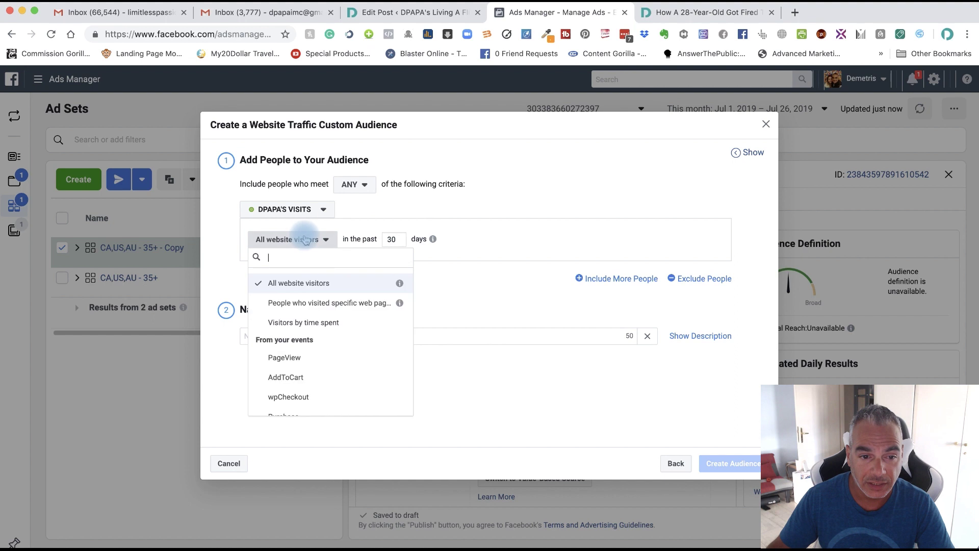
pyautogui.click(306, 302)
# Step: Paste the d-papa.com post URL, set 180 days, and create it as Crestani 2
pyautogui.hotkey('ctrl', 'v')
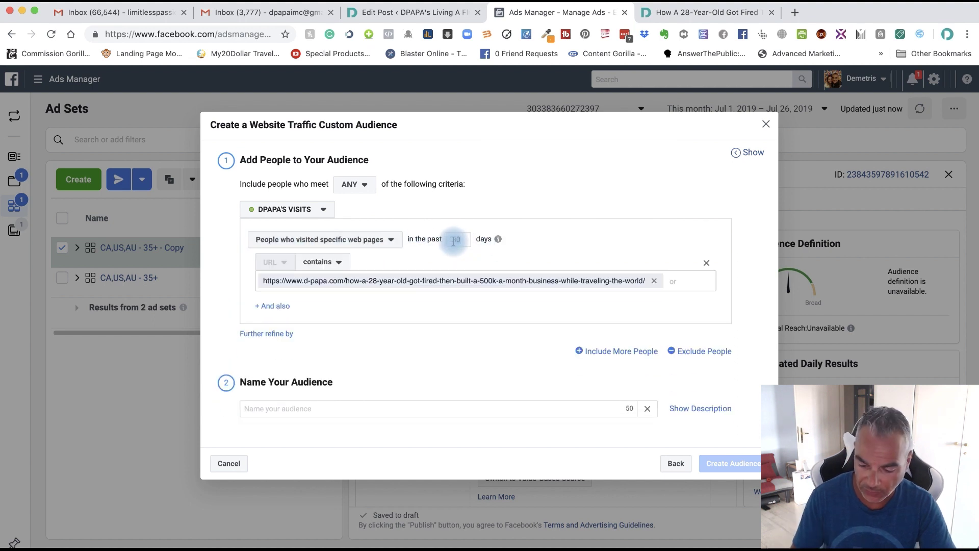
pyautogui.press('BackSpace')
pyautogui.write('180')
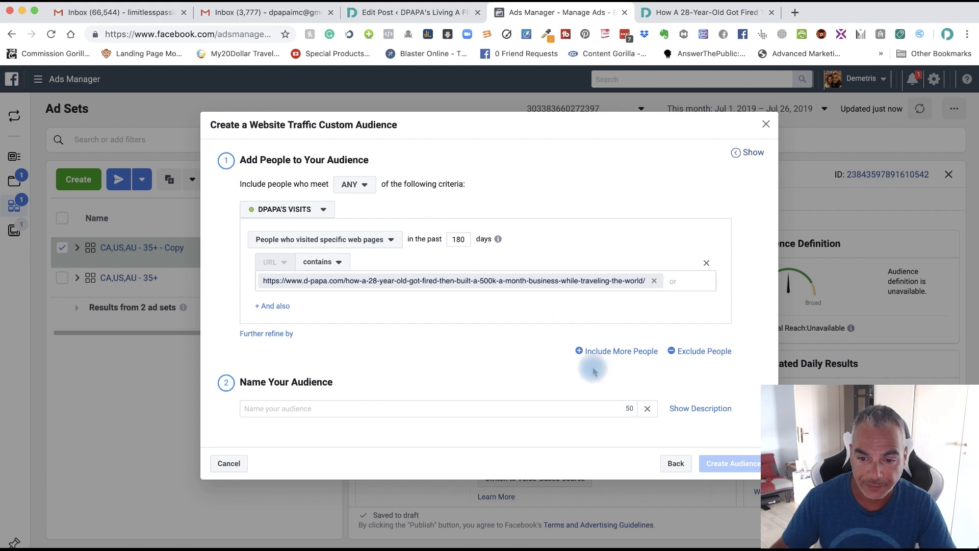
pyautogui.click(463, 409)
pyautogui.write('Crestani 2')
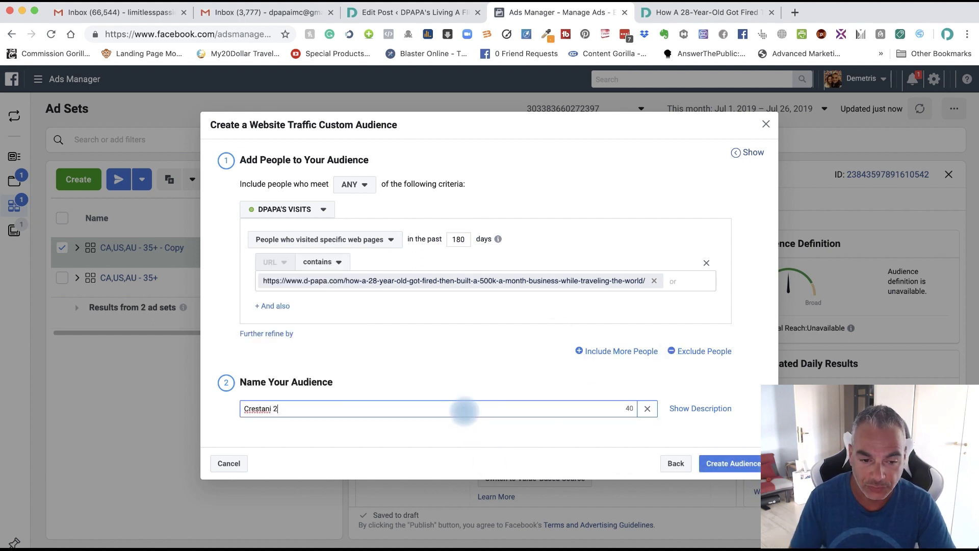
pyautogui.click(749, 465)
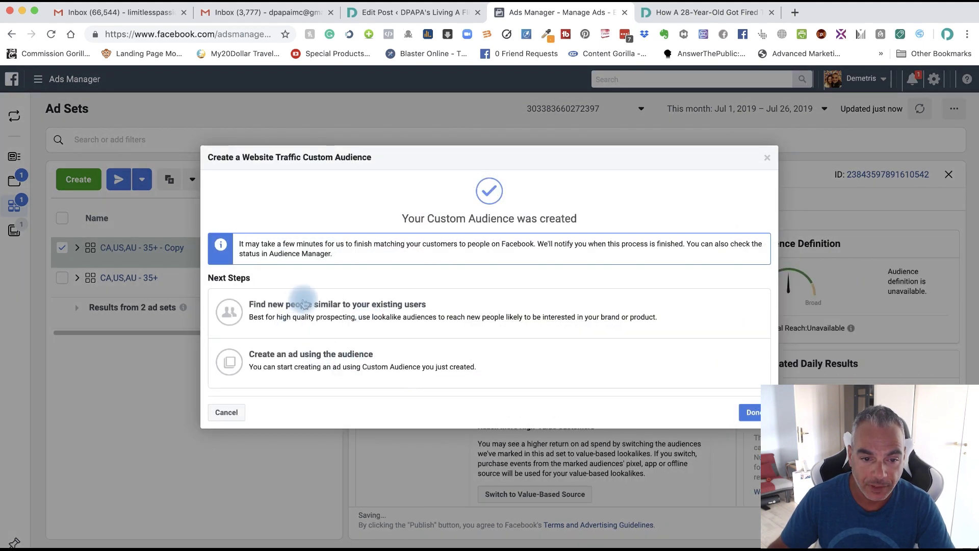
# Step: Create a 1% lookalike of Crestani 2 targeting Canada instead of United States
pyautogui.click(305, 305)
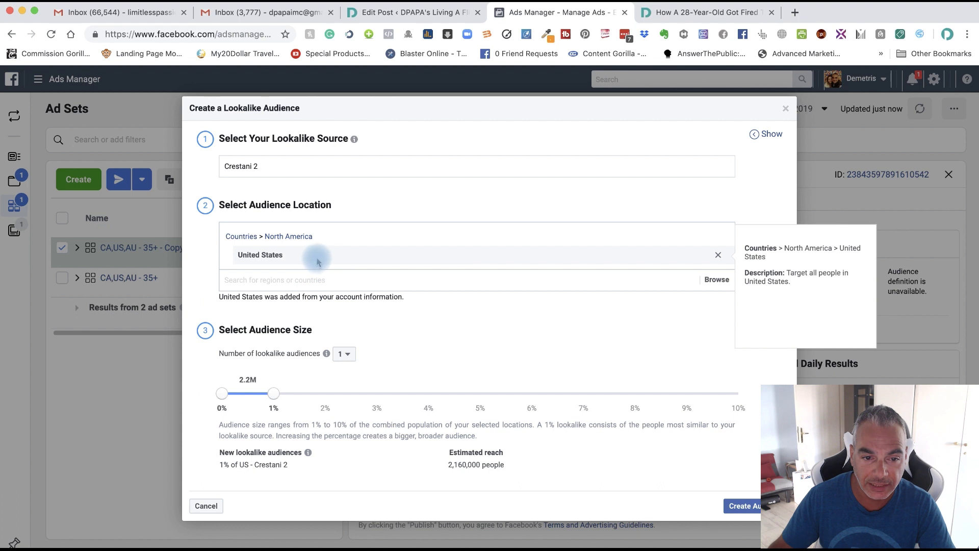
pyautogui.click(718, 254)
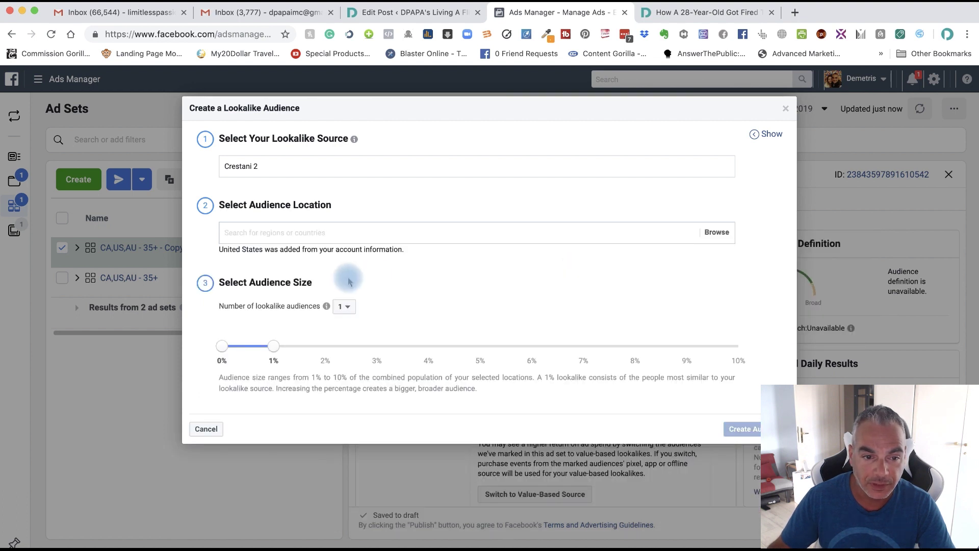
pyautogui.click(335, 229)
pyautogui.write('a')
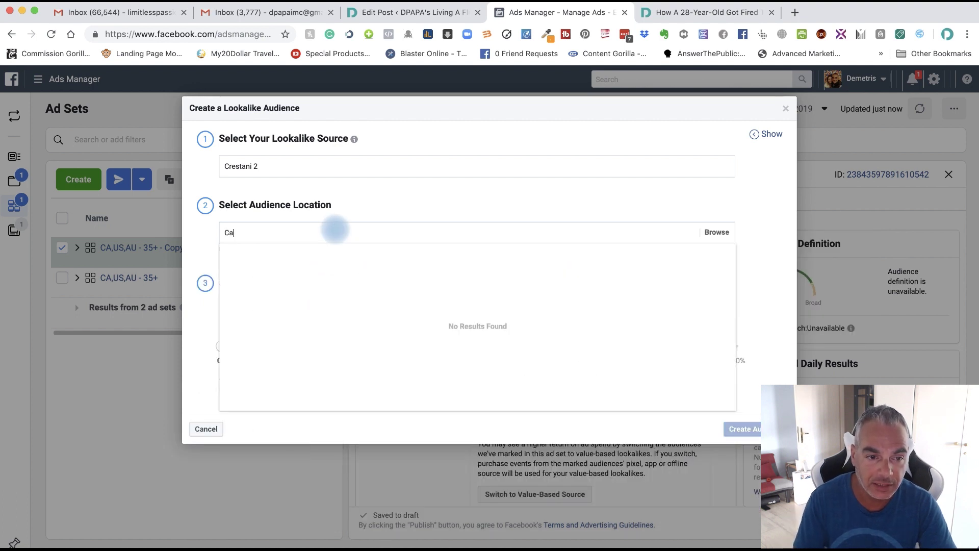
pyautogui.write('anada')
pyautogui.press('Return')
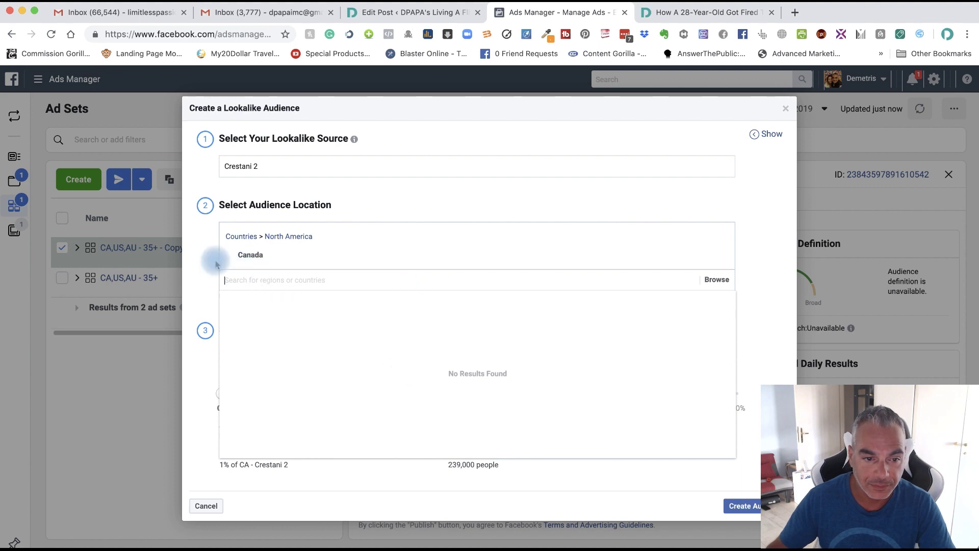
pyautogui.click(743, 506)
pyautogui.scroll(-1, 416, 372)
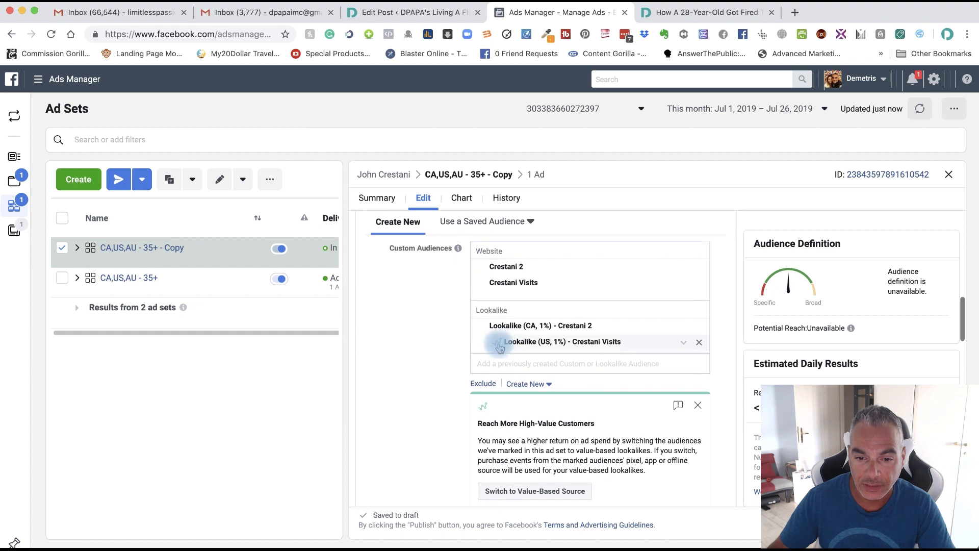
# Step: Browse the existing audiences list for the ad set, then close it
pyautogui.scroll(1, 636, 333)
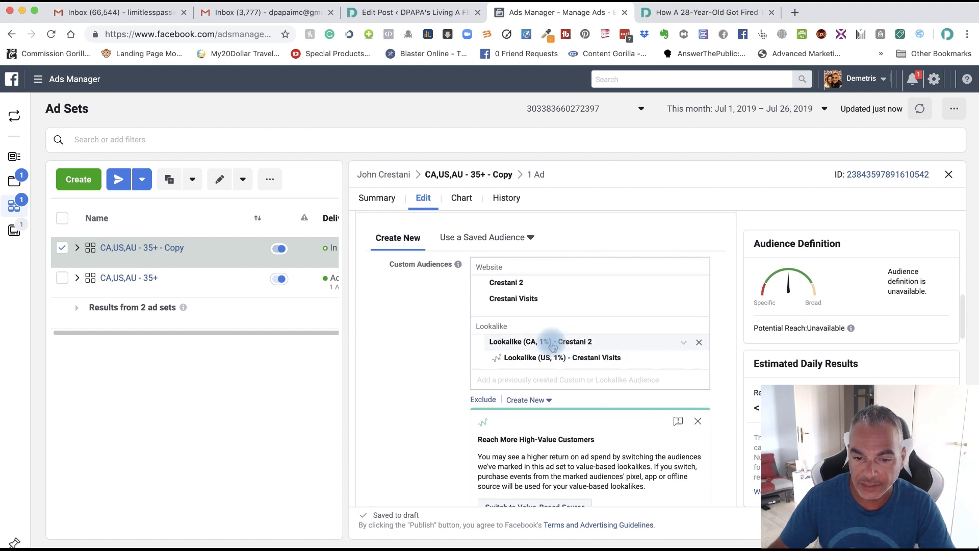
pyautogui.scroll(-1, 600, 377)
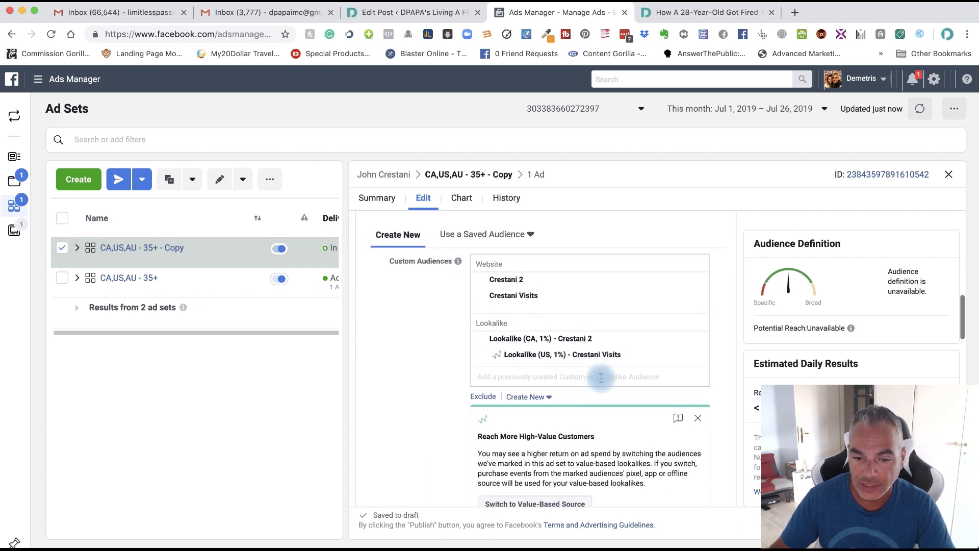
pyautogui.click(601, 377)
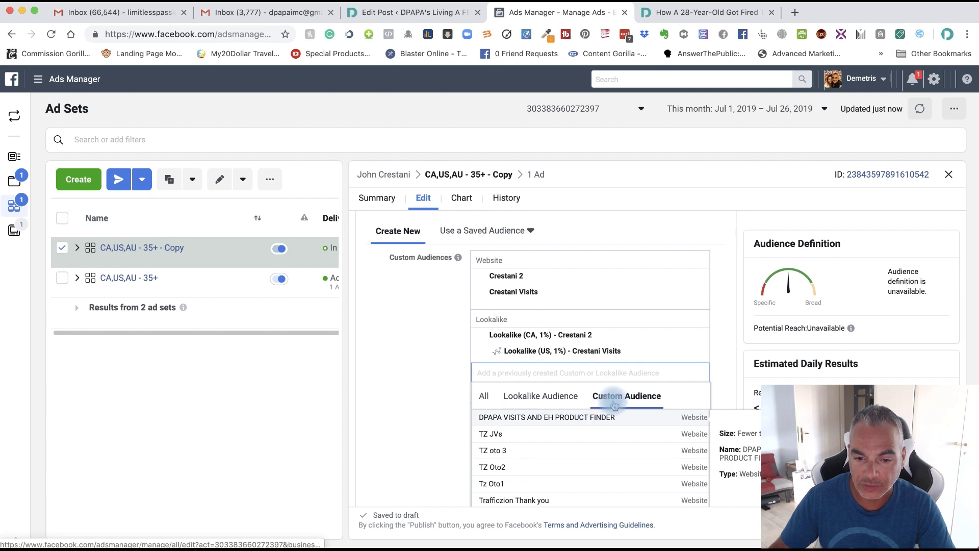
pyautogui.press('Escape')
pyautogui.scroll(-2, 558, 344)
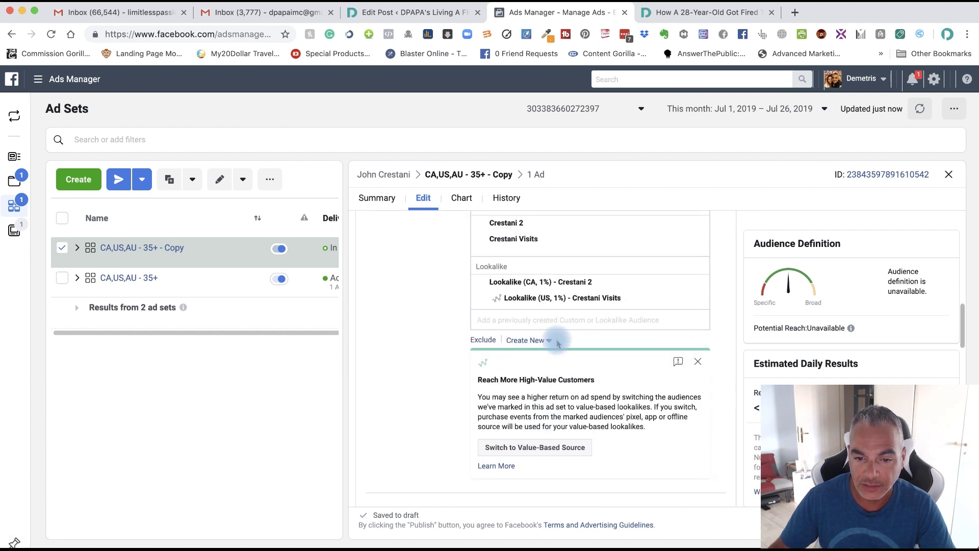
# Step: Start a website-traffic custom audience of 180-day visitors to specific web pages
pyautogui.click(557, 342)
pyautogui.click(538, 362)
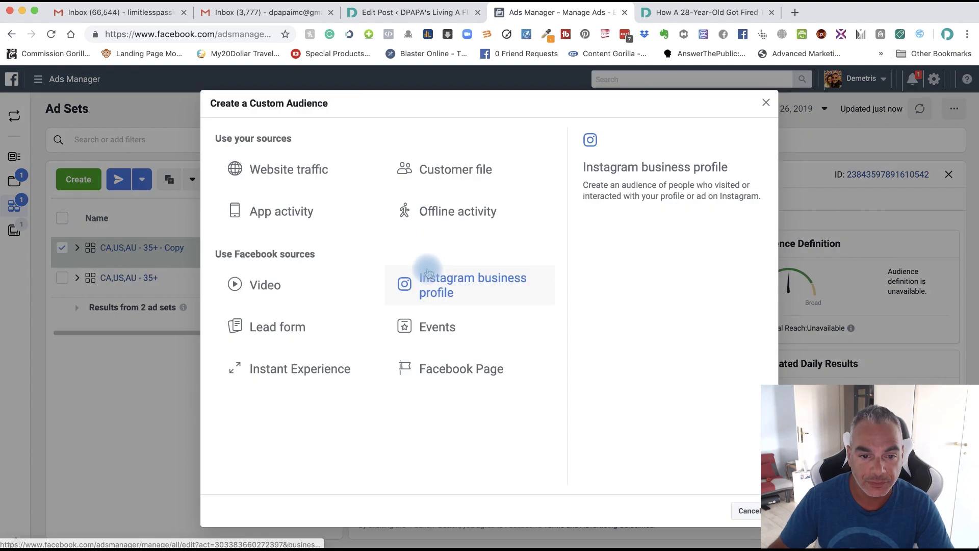
pyautogui.click(284, 169)
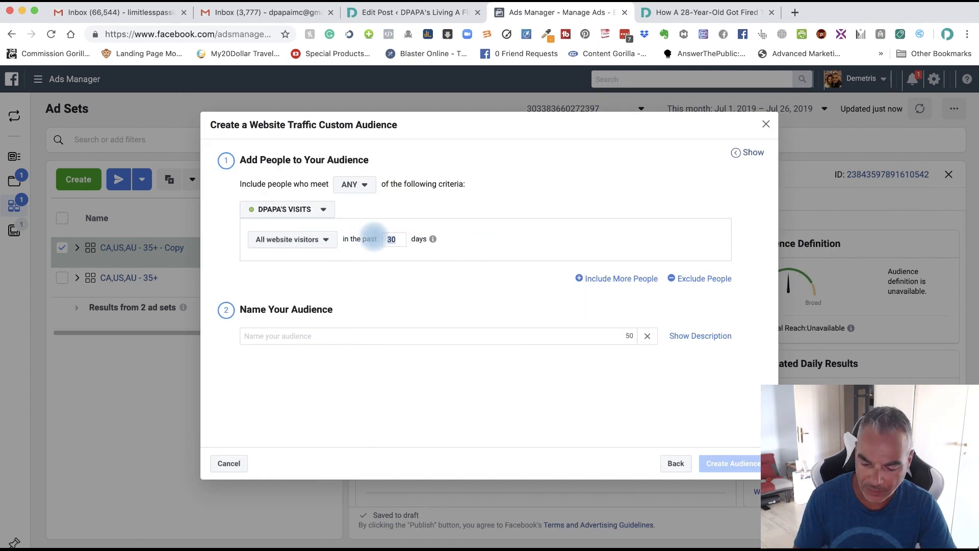
pyautogui.write('18')
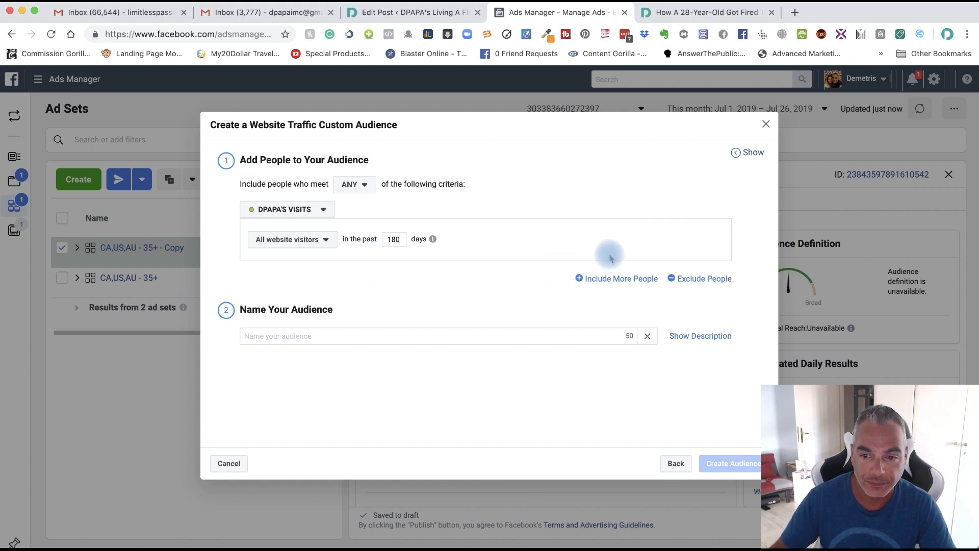
pyautogui.click(280, 241)
pyautogui.click(280, 302)
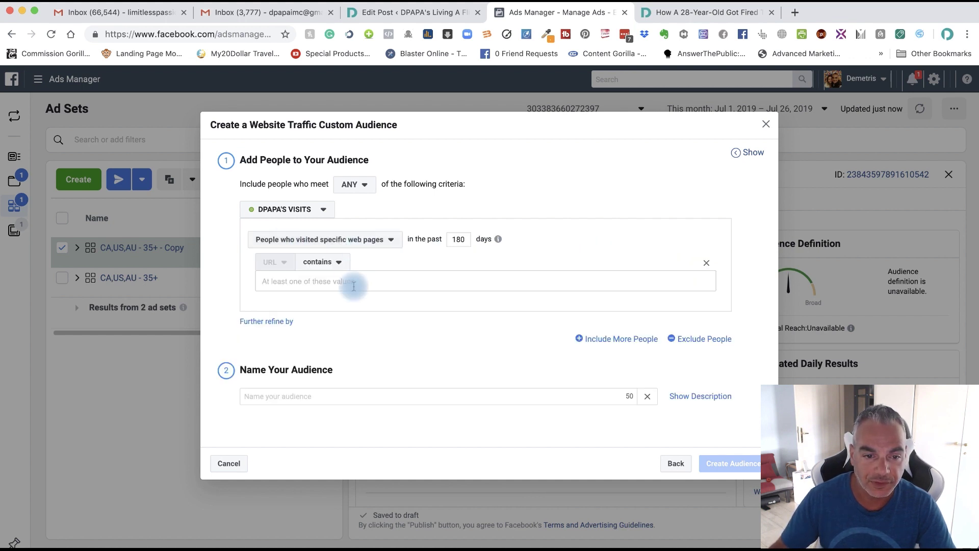
# Step: Paste the post URL as the page rule, create the audience as Crestani 3, and begin its lookalike
pyautogui.press('super+v')
pyautogui.click(528, 408)
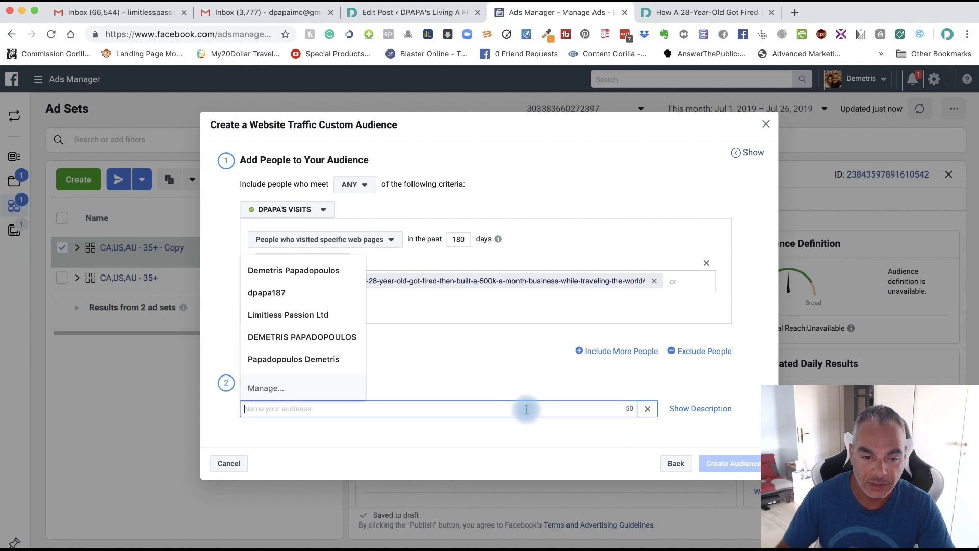
pyautogui.write('Crestani 3')
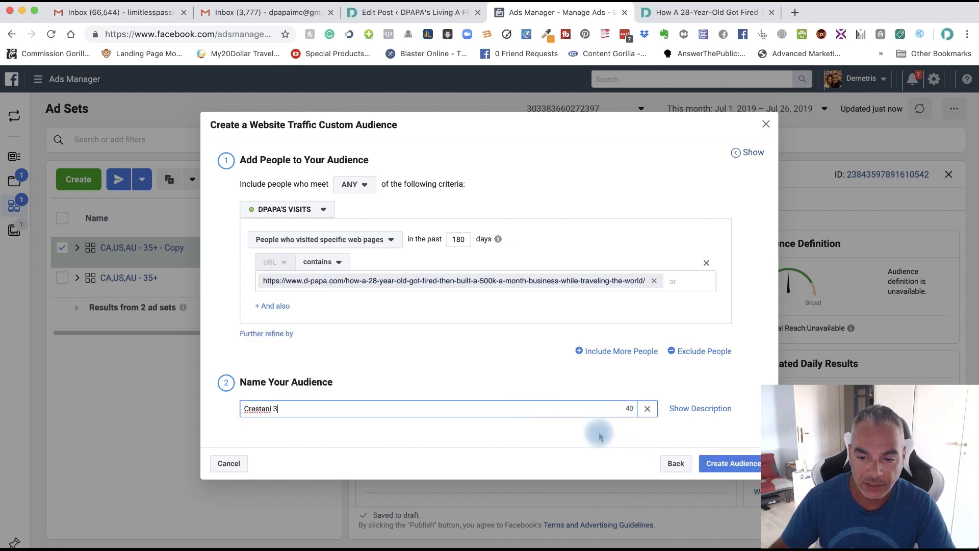
pyautogui.click(726, 464)
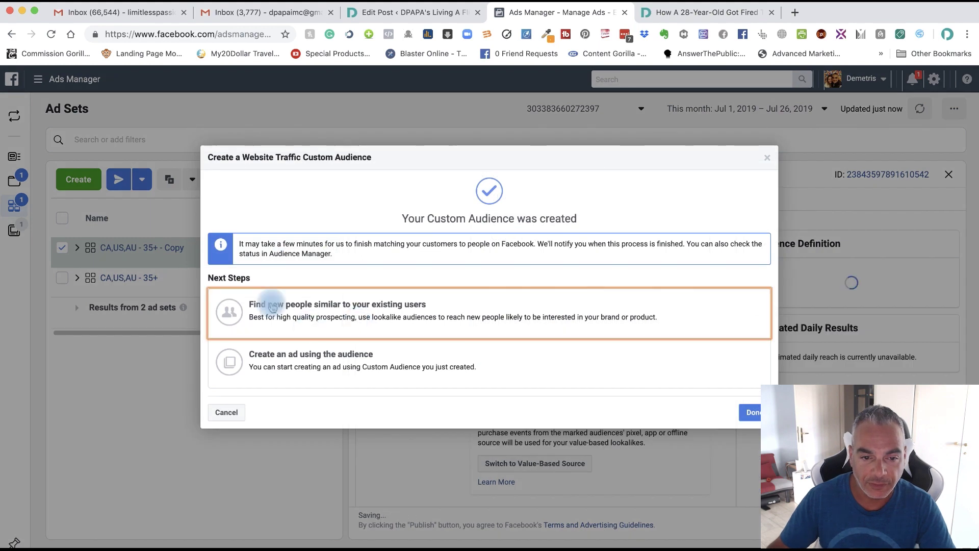
pyautogui.click(268, 305)
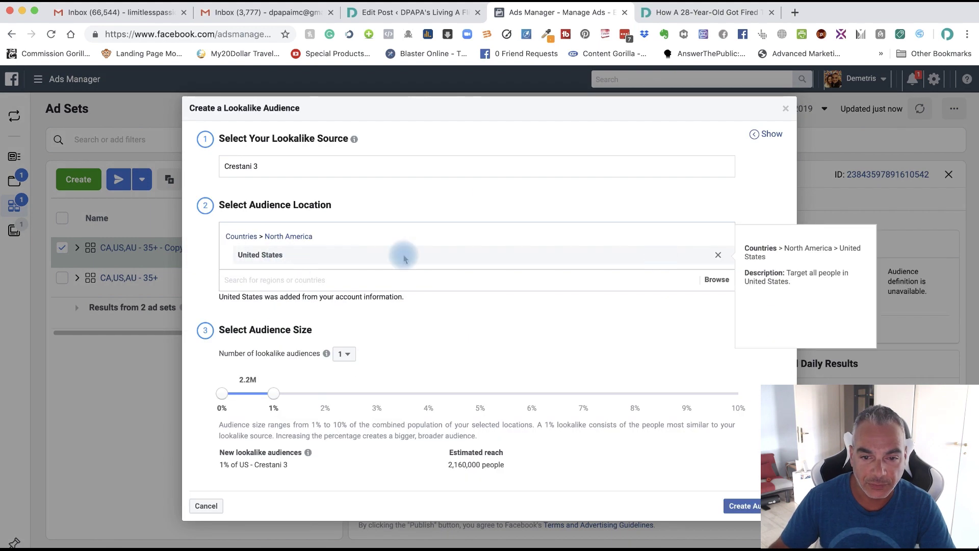
# Step: Swap the lookalike location from United States to United Kingdom and create the 1% lookalike
pyautogui.click(715, 253)
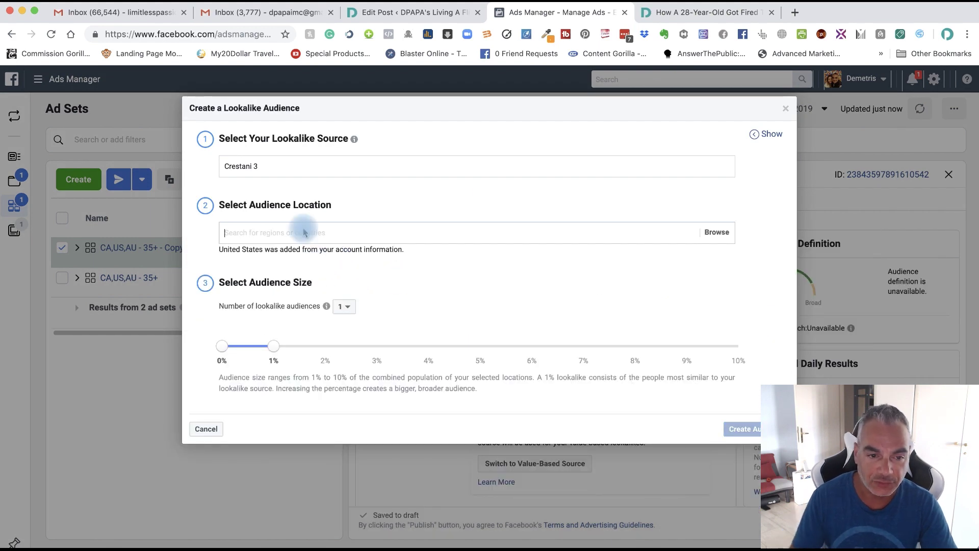
pyautogui.write('Uni')
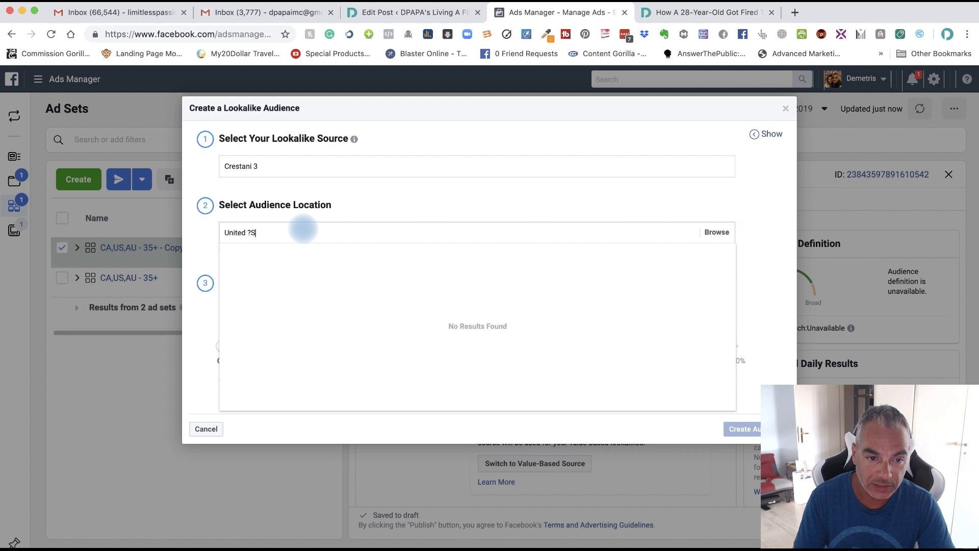
pyautogui.write('tedKing')
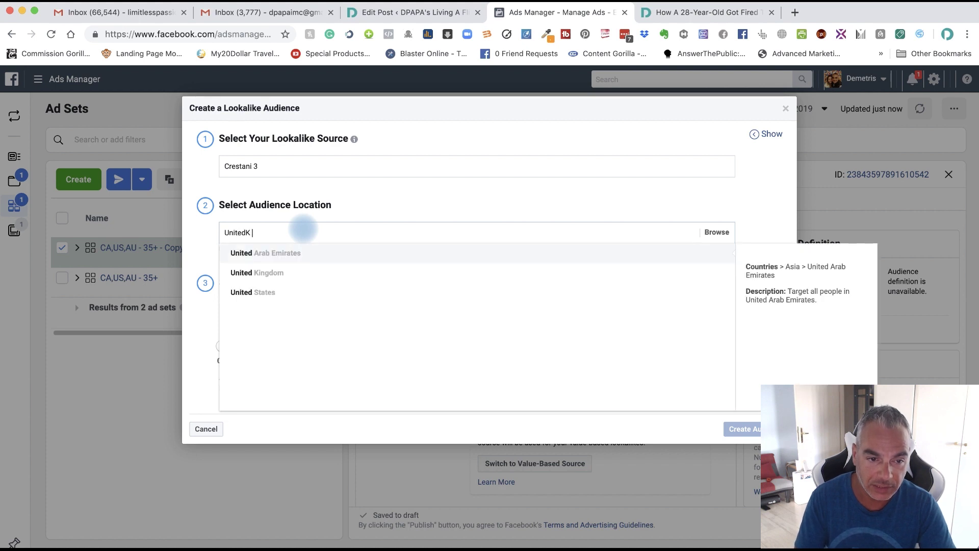
pyautogui.press('BackSpace')
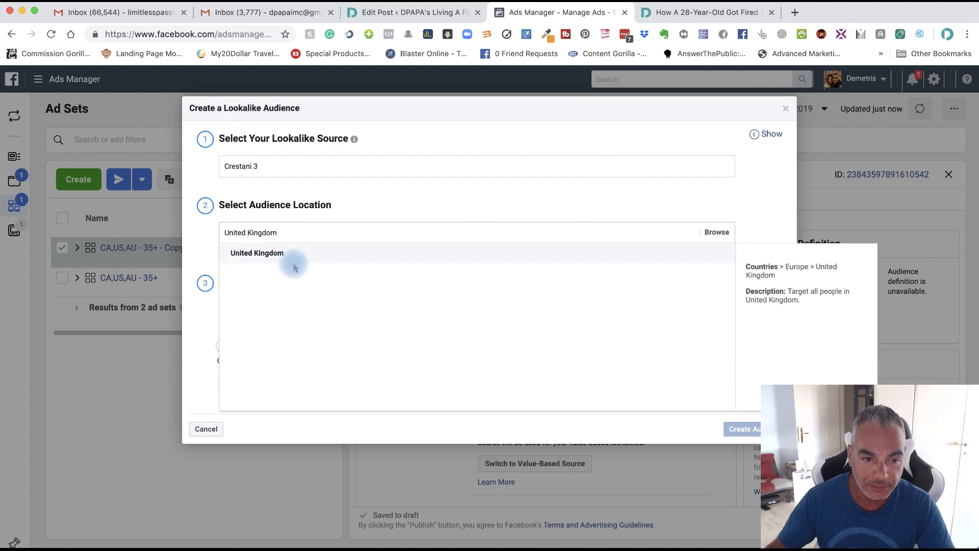
pyautogui.click(290, 256)
pyautogui.click(209, 274)
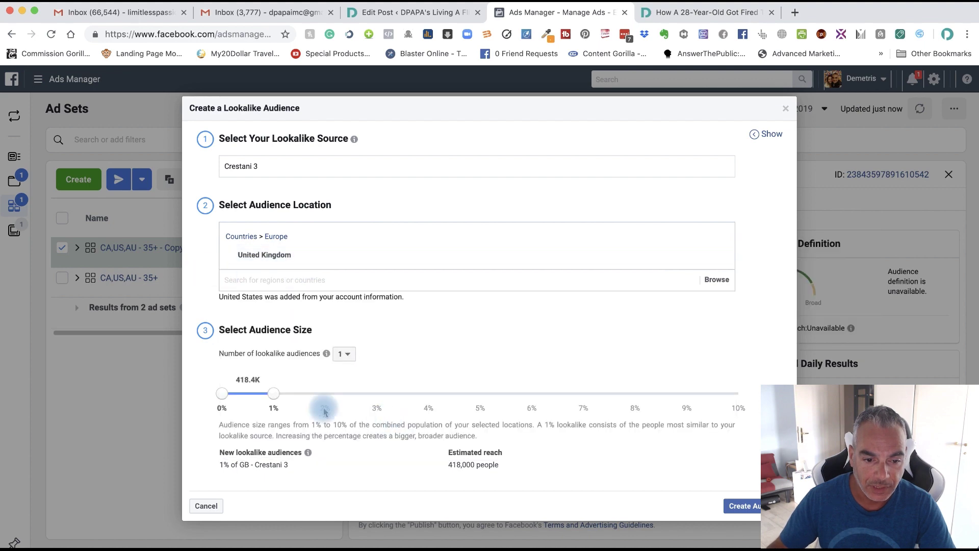
pyautogui.click(742, 505)
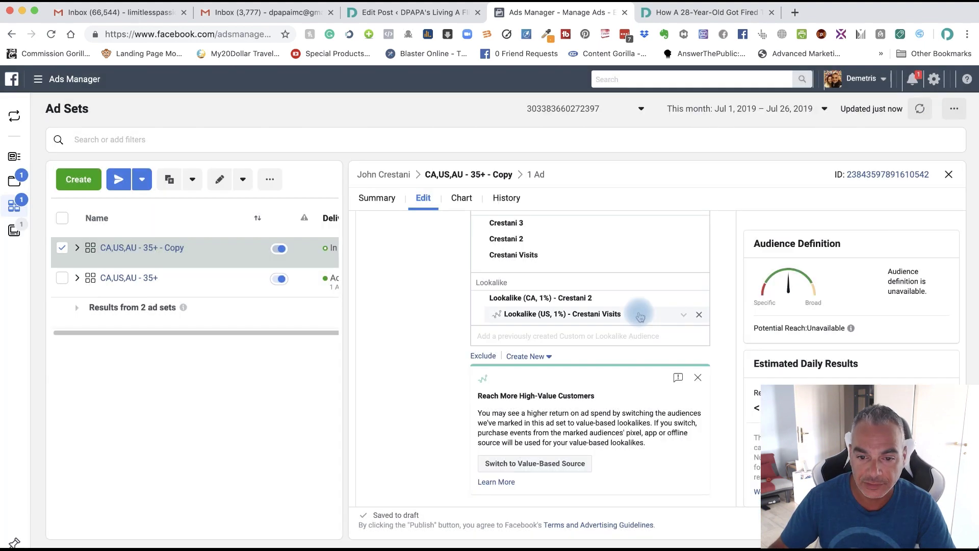
pyautogui.scroll(-2, 560, 351)
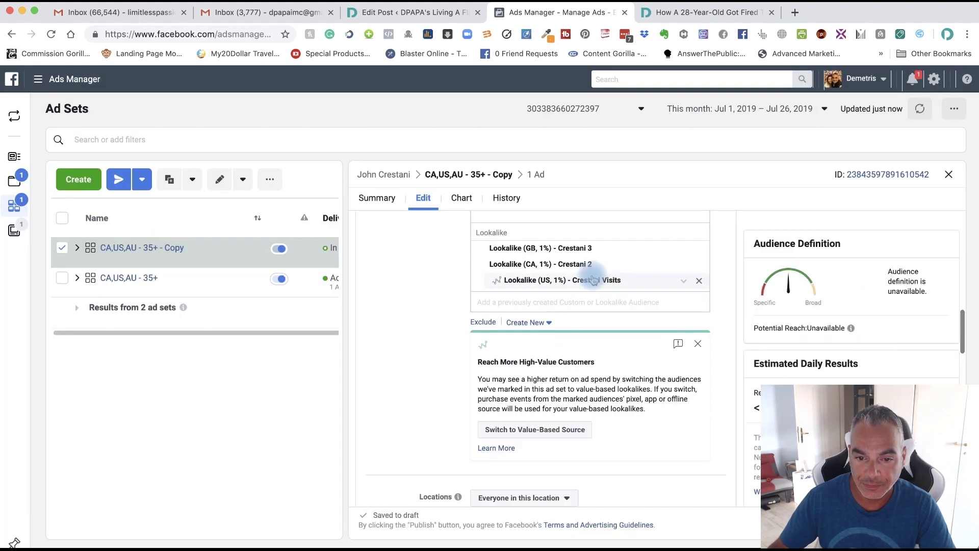
pyautogui.scroll(4, 599, 292)
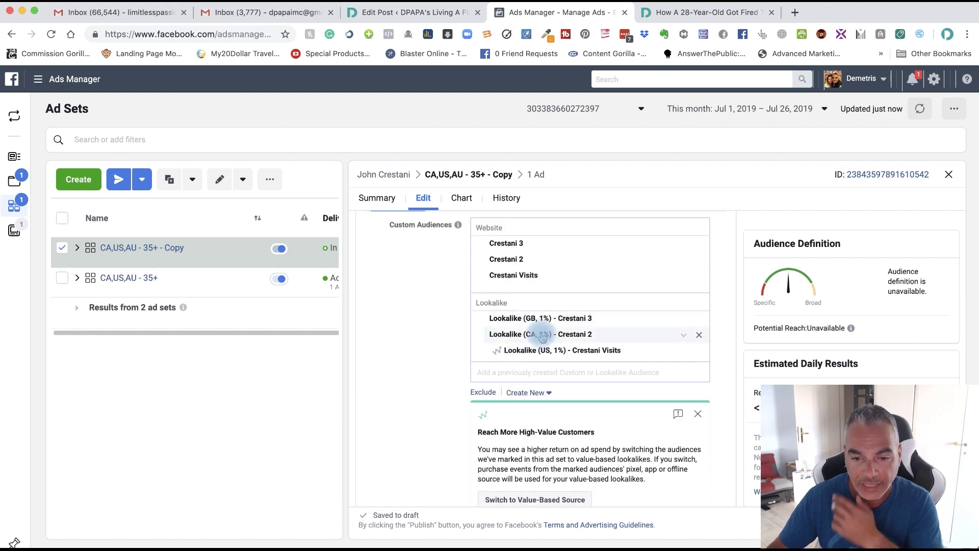
pyautogui.click(586, 375)
pyautogui.click(595, 474)
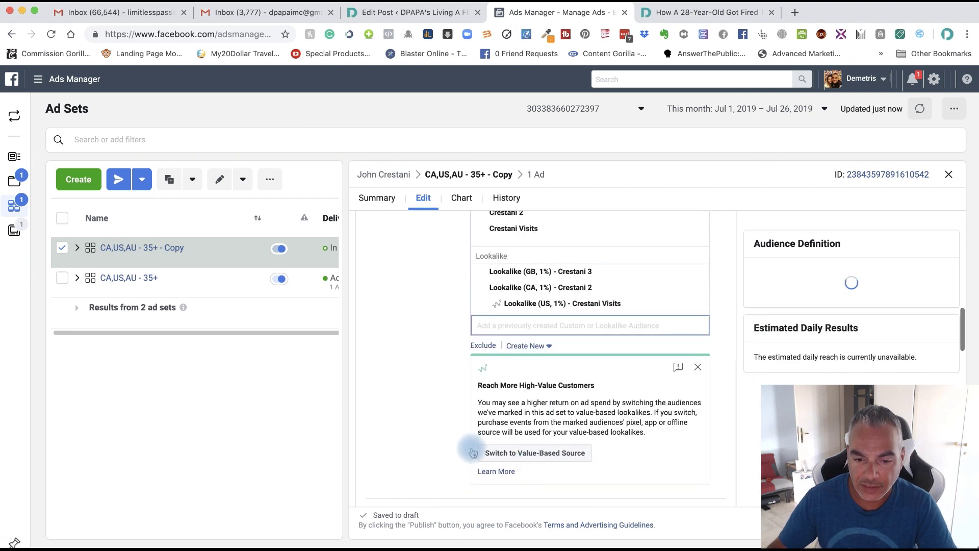
pyautogui.click(624, 326)
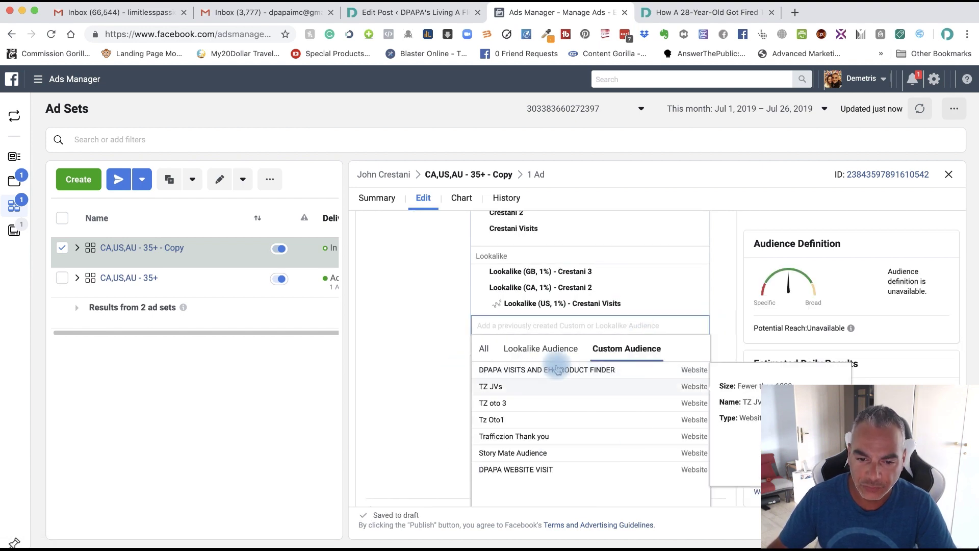
pyautogui.press('Escape')
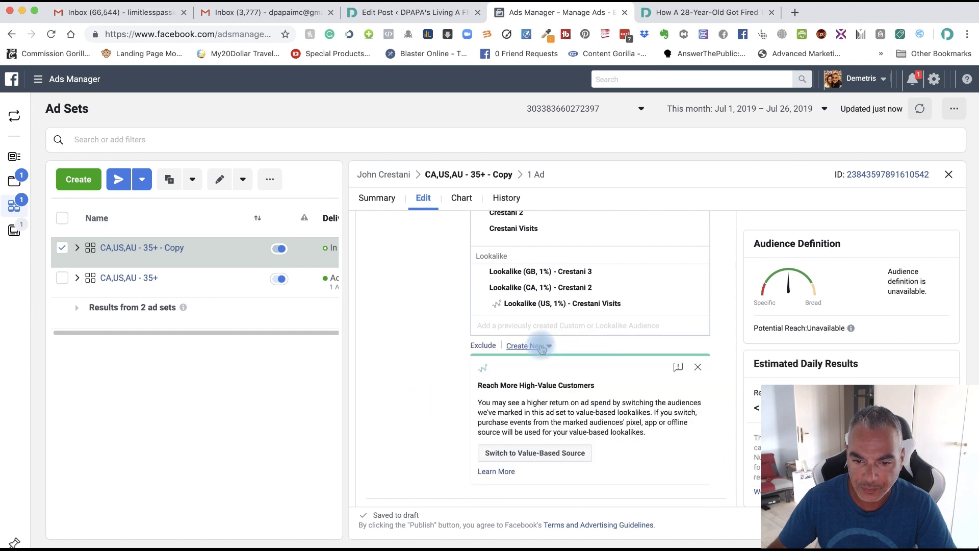
pyautogui.click(545, 348)
# Step: Create the Crestani New Zealand website audience of visitors to the pasted post URL
pyautogui.click(528, 363)
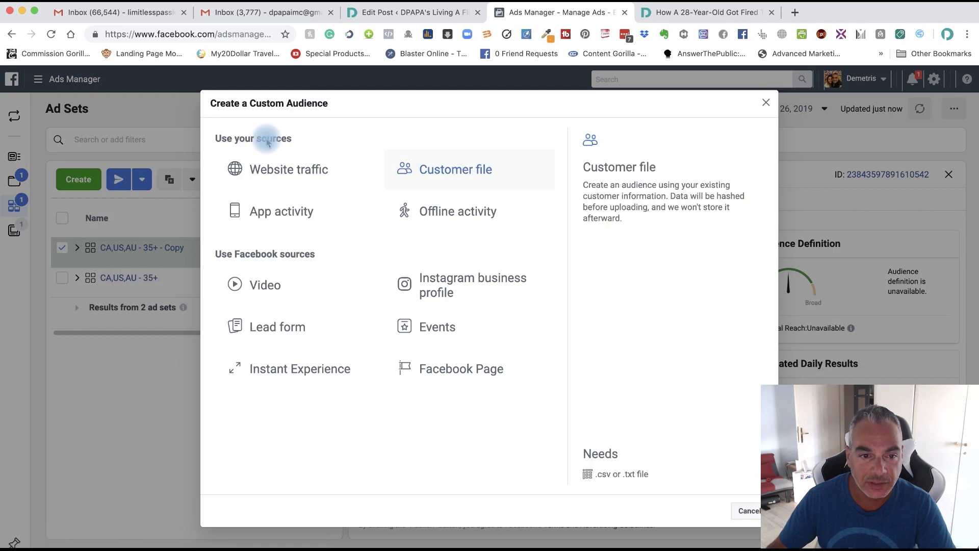
pyautogui.click(266, 169)
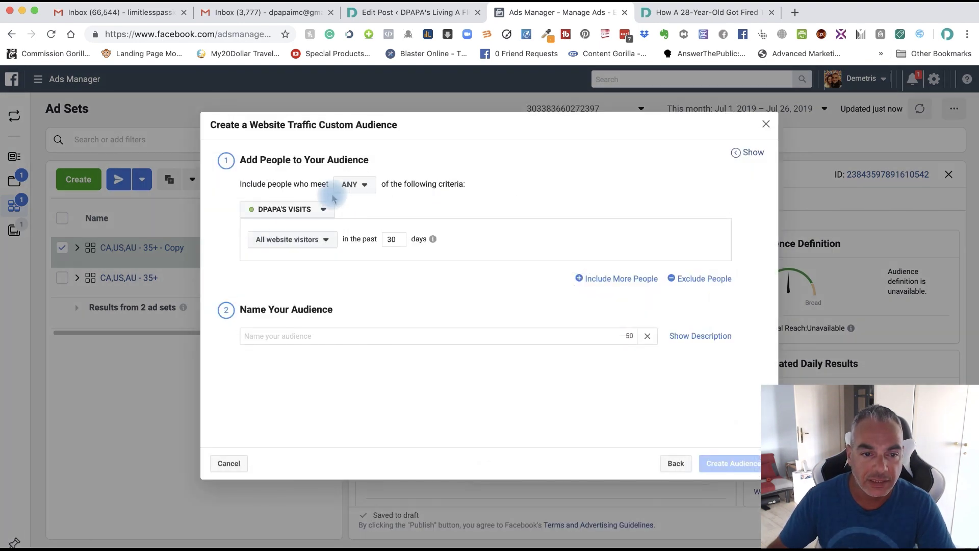
pyautogui.click(299, 246)
pyautogui.click(295, 301)
pyautogui.click(376, 283)
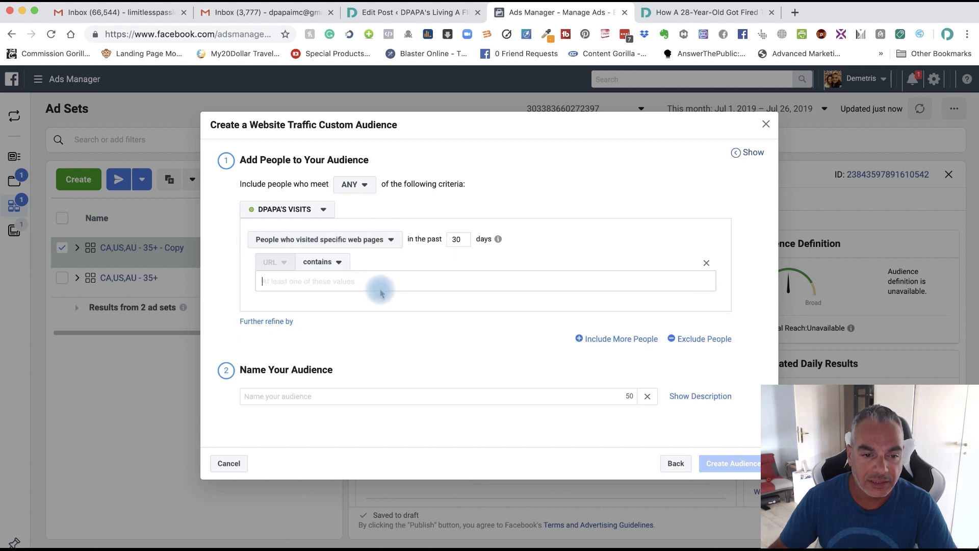
pyautogui.write('https://www.d-papa.com/how-a-28-year-old-got-fired-then-built-a-500k-a-month-business-while-traveling-the-world/')
pyautogui.click(452, 409)
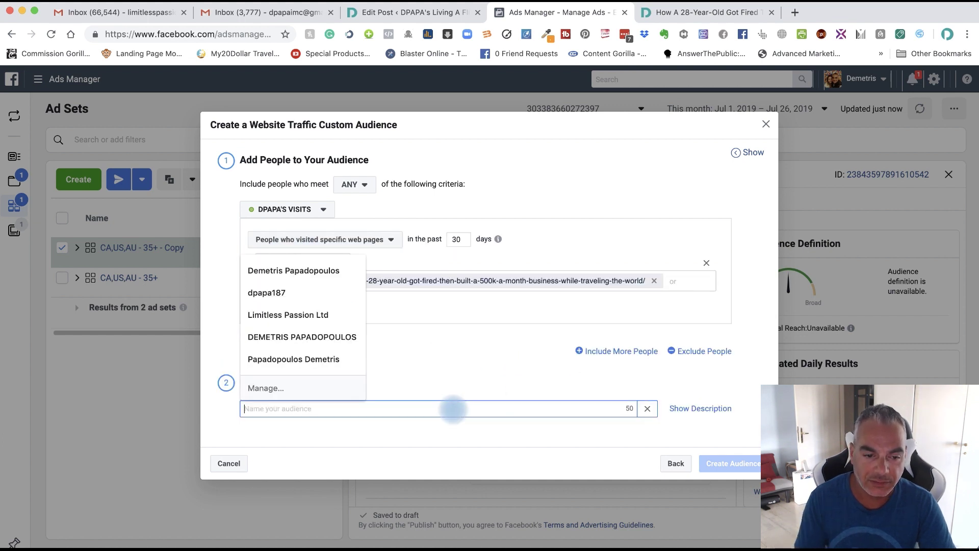
pyautogui.write('Crestani New Zealand')
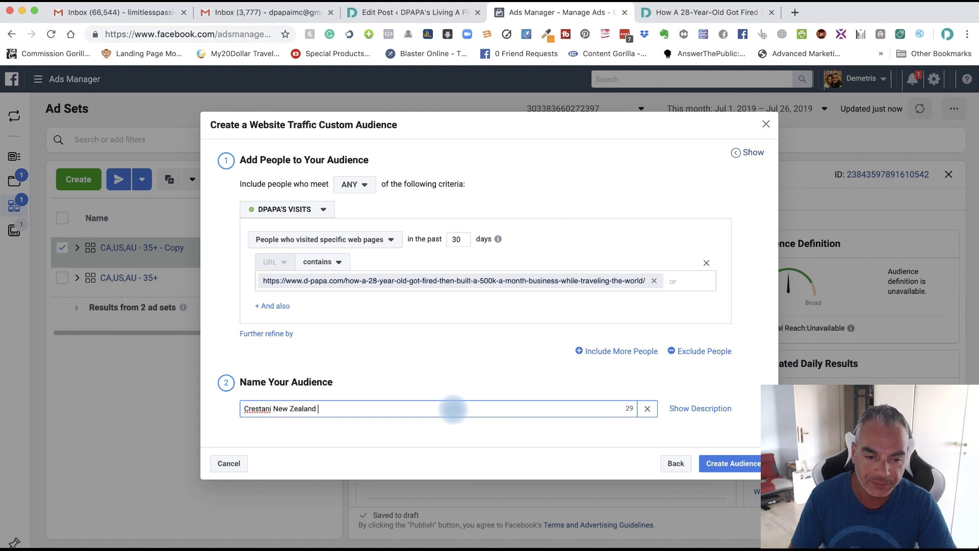
pyautogui.click(730, 462)
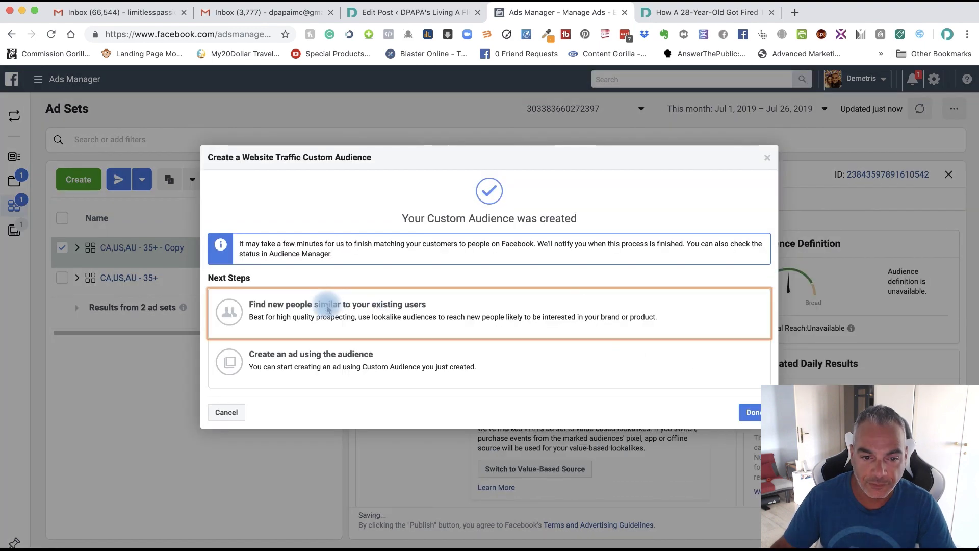
# Step: Build its 1% lookalike with New Zealand replacing United States as the location
pyautogui.click(324, 305)
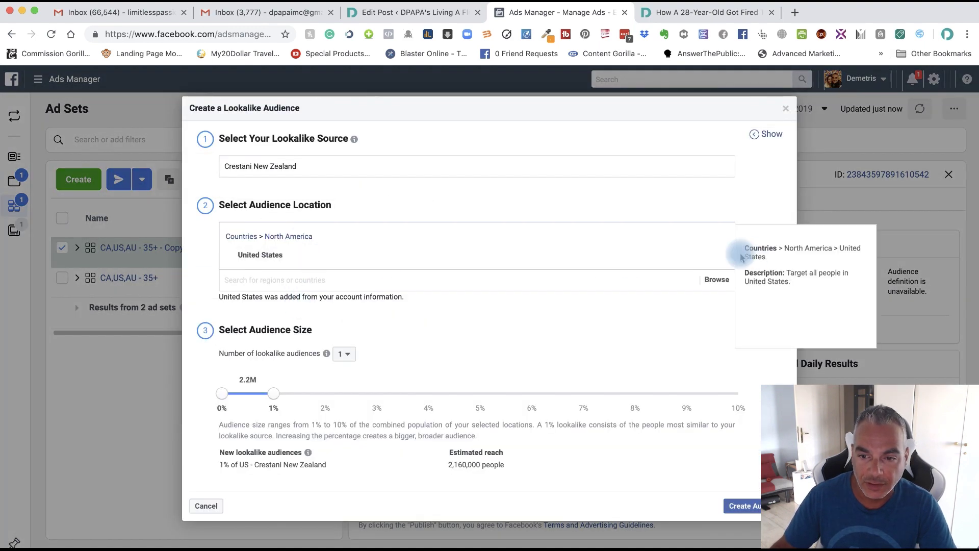
pyautogui.click(717, 256)
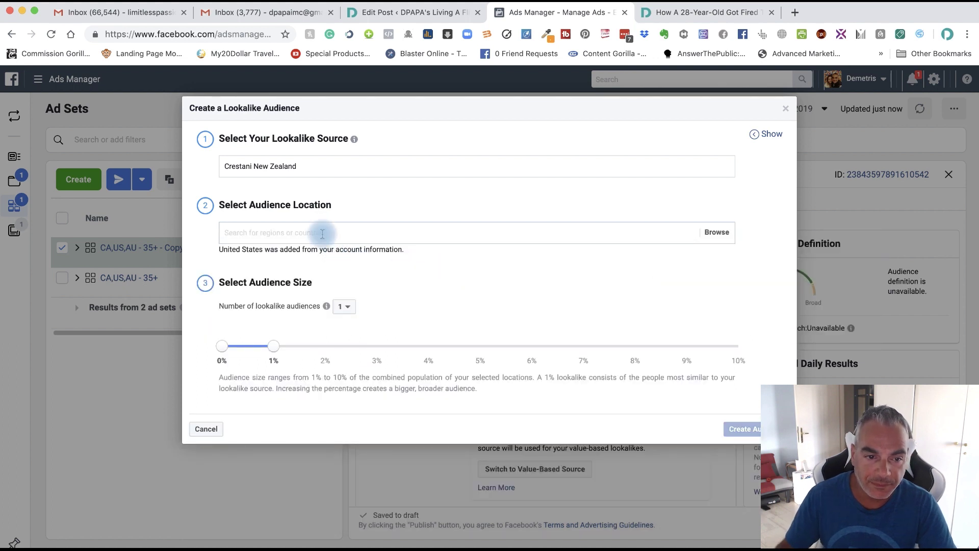
pyautogui.click(322, 234)
pyautogui.write('New Zealand')
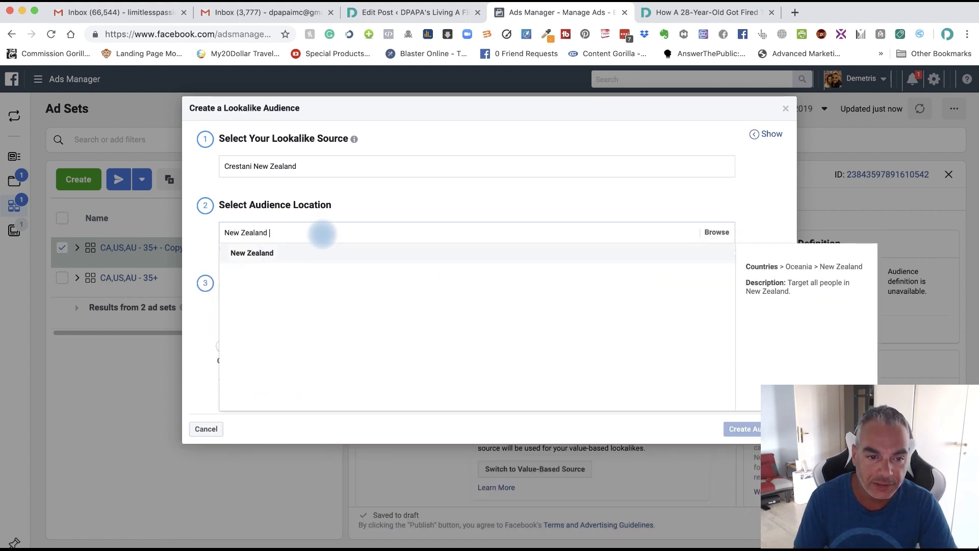
pyautogui.press('Return')
pyautogui.click(234, 319)
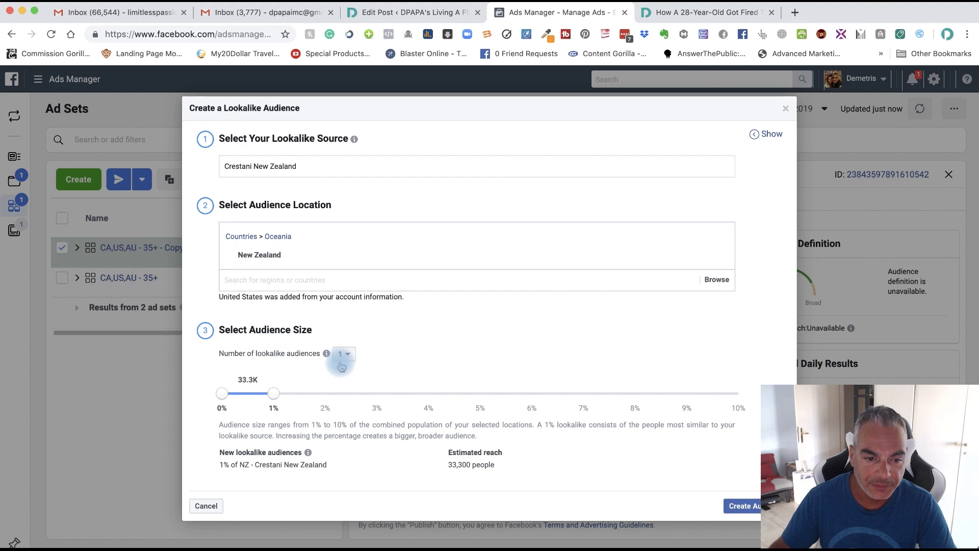
pyautogui.click(740, 506)
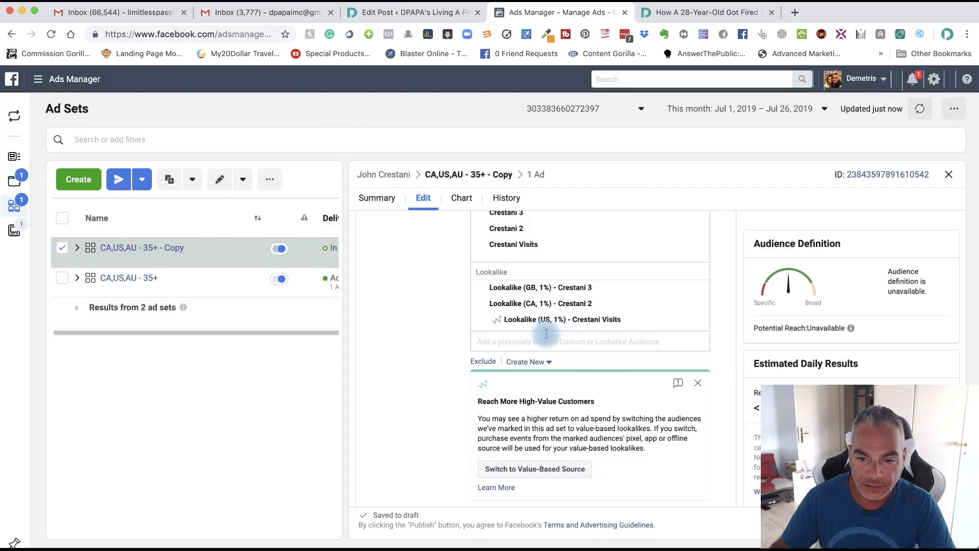
# Step: Create the Crestani Australia website audience of 180-day visitors to the pasted post URL
pyautogui.click(546, 381)
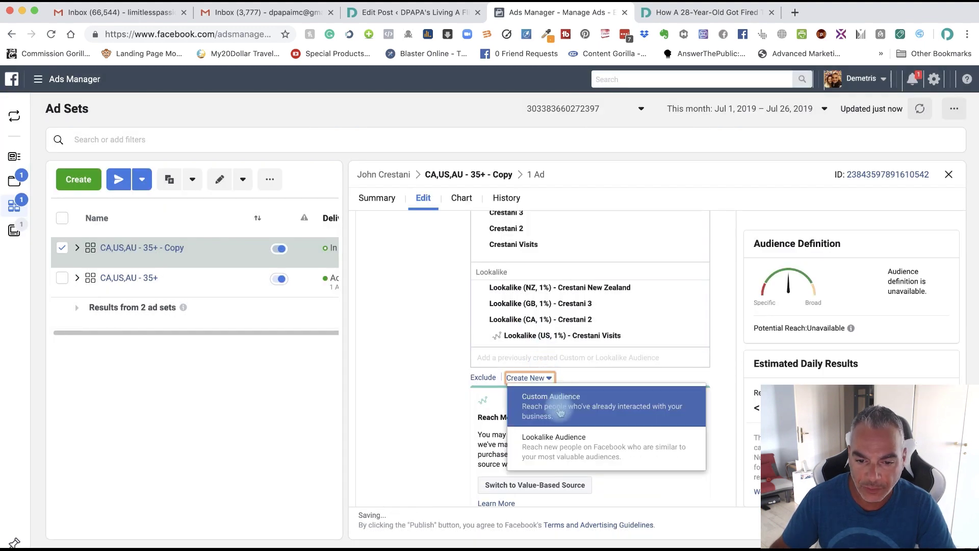
pyautogui.click(561, 399)
pyautogui.click(342, 197)
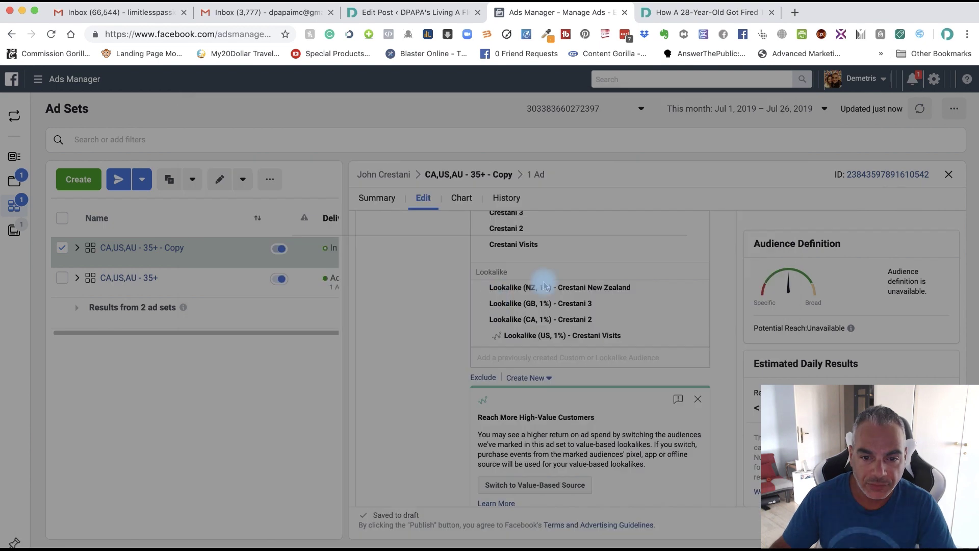
pyautogui.click(321, 245)
pyautogui.click(331, 299)
pyautogui.click(448, 278)
pyautogui.write('https://www.d-papa.com/how-a-28-year-old-got-fired-then-built-a-500k-a-month-business-while-traveling-the-world/')
pyautogui.click(461, 243)
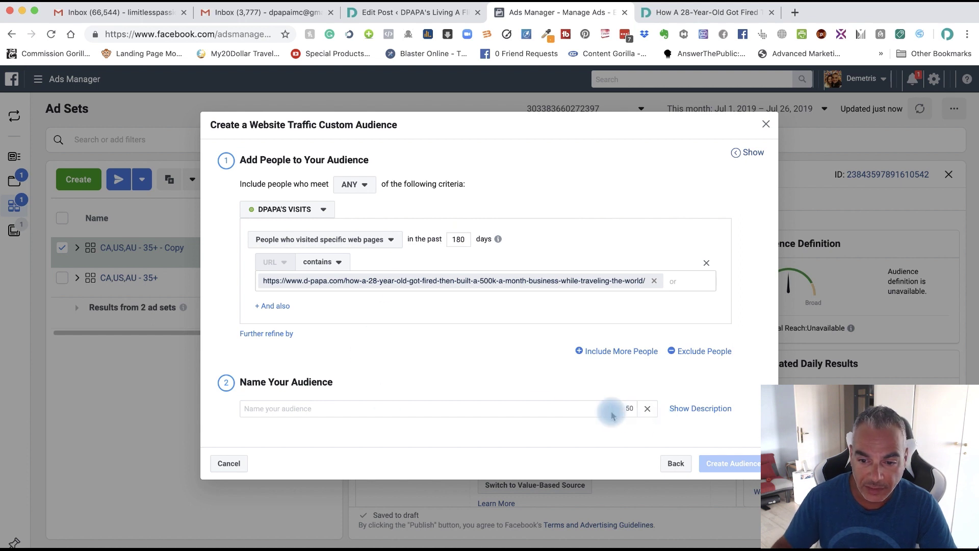
pyautogui.click(538, 408)
pyautogui.write('Crestani Australia')
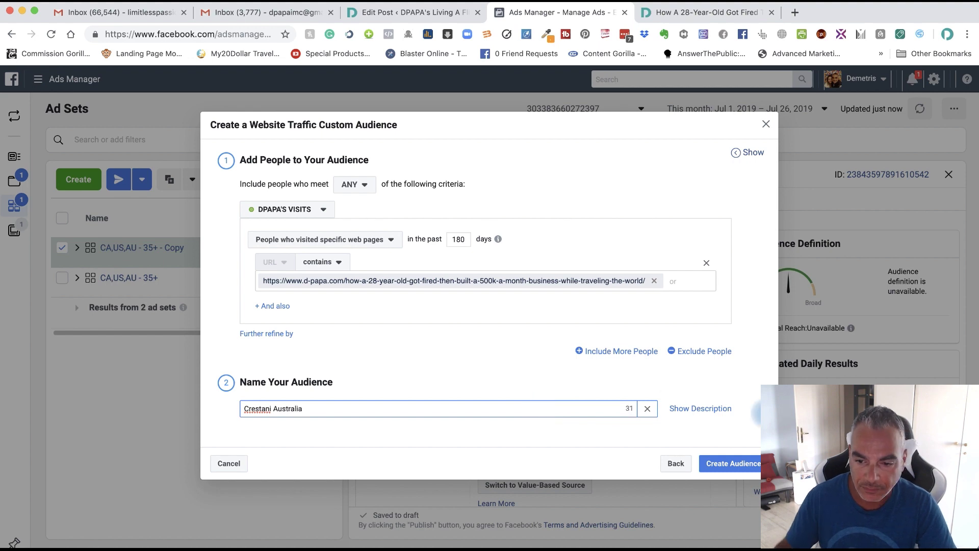
pyautogui.click(730, 463)
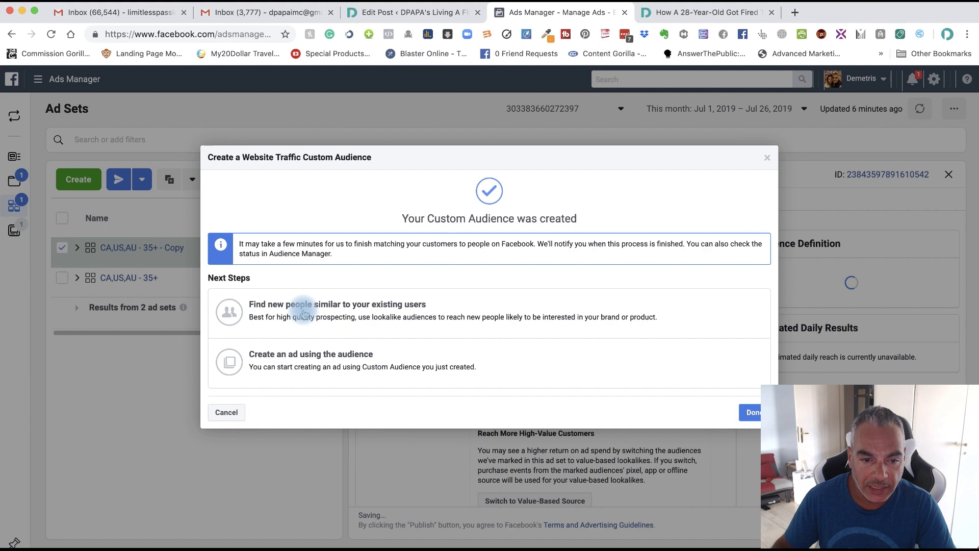
# Step: Build its 1% lookalike with Australia replacing United States as the location
pyautogui.click(306, 307)
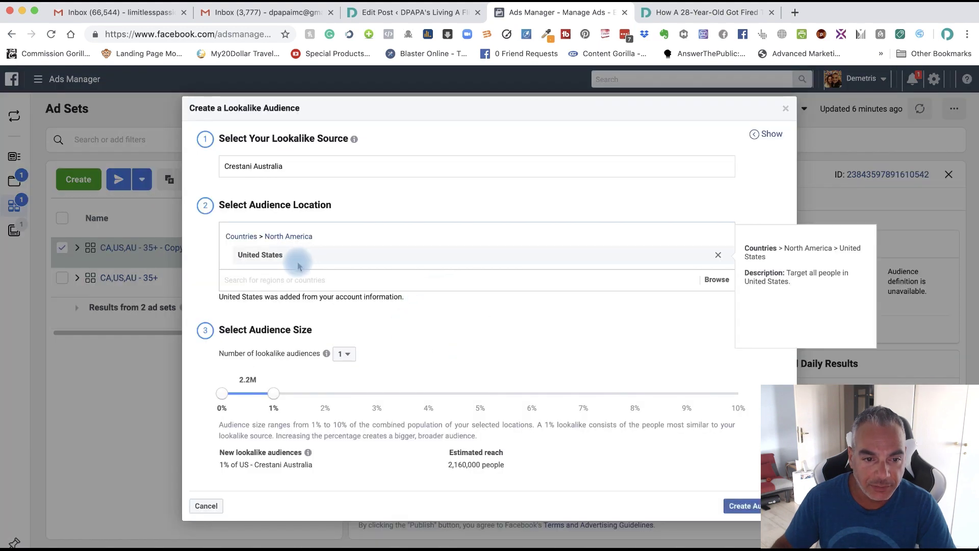
pyautogui.click(718, 254)
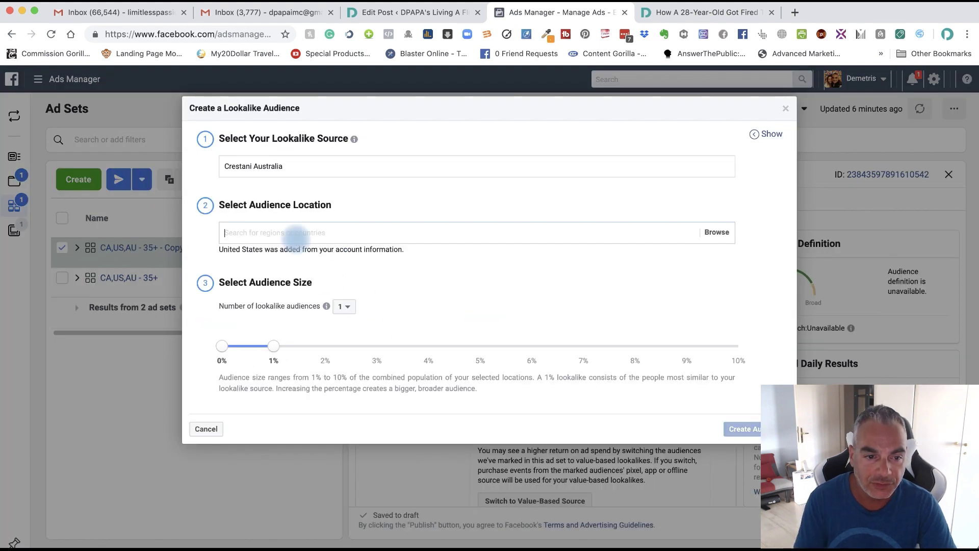
pyautogui.write('Asu')
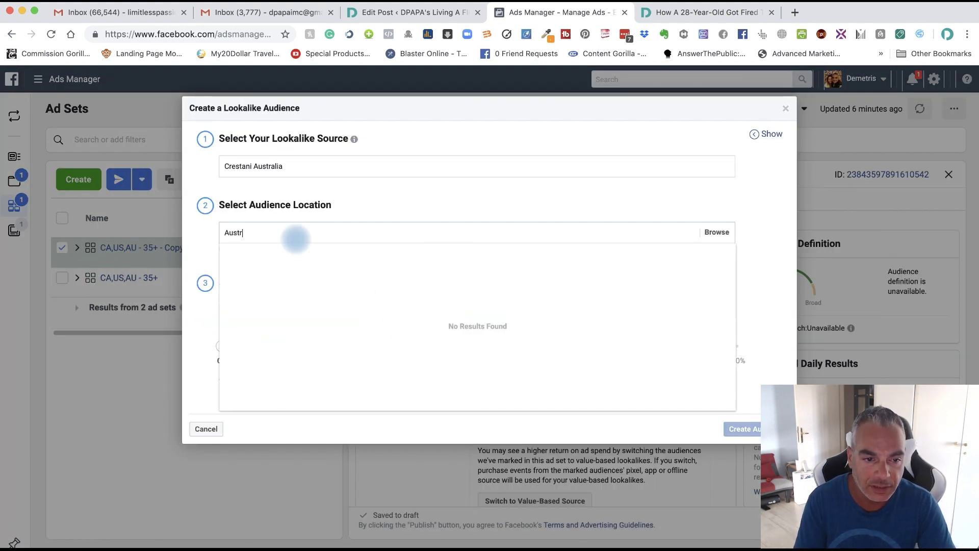
pyautogui.write('tralia')
pyautogui.click(295, 250)
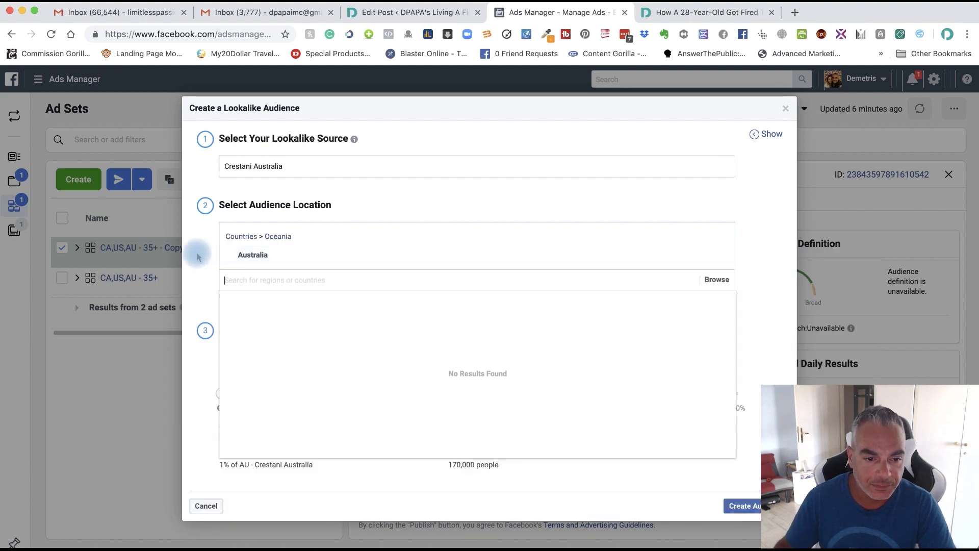
pyautogui.click(747, 506)
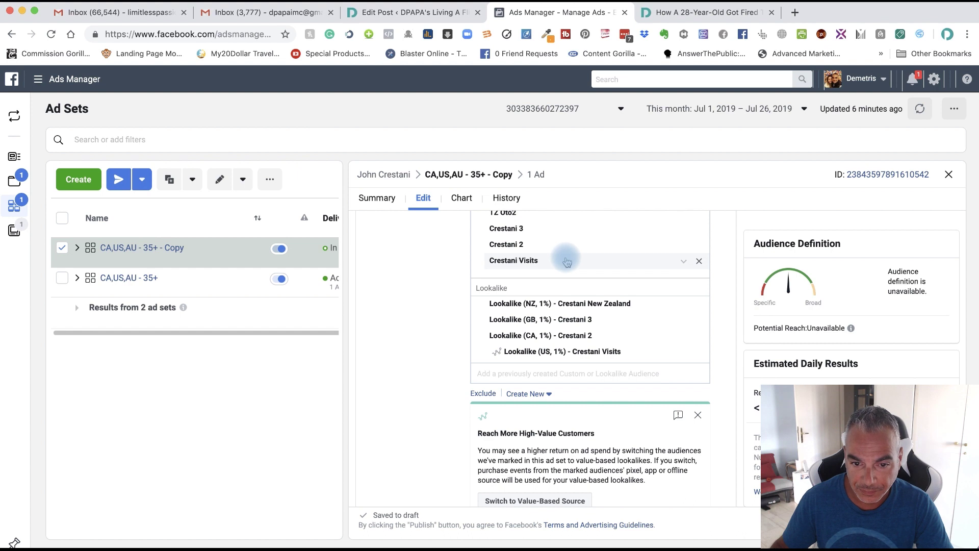
# Step: Add Tz Oto1 and DPAPA WEBSITE VISIT to the copied ad set's custom audiences
pyautogui.scroll(3, 485, 299)
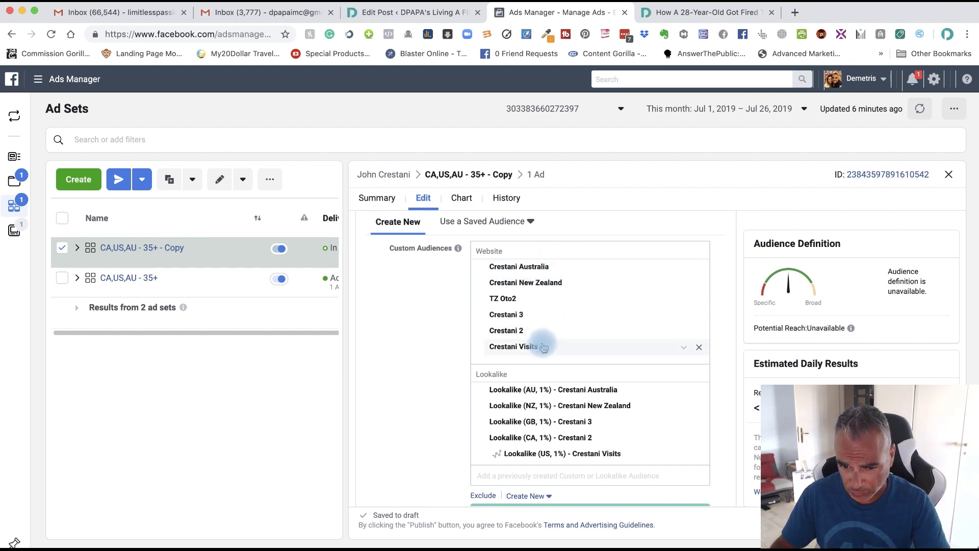
pyautogui.scroll(-4, 535, 343)
pyautogui.scroll(-8, 484, 332)
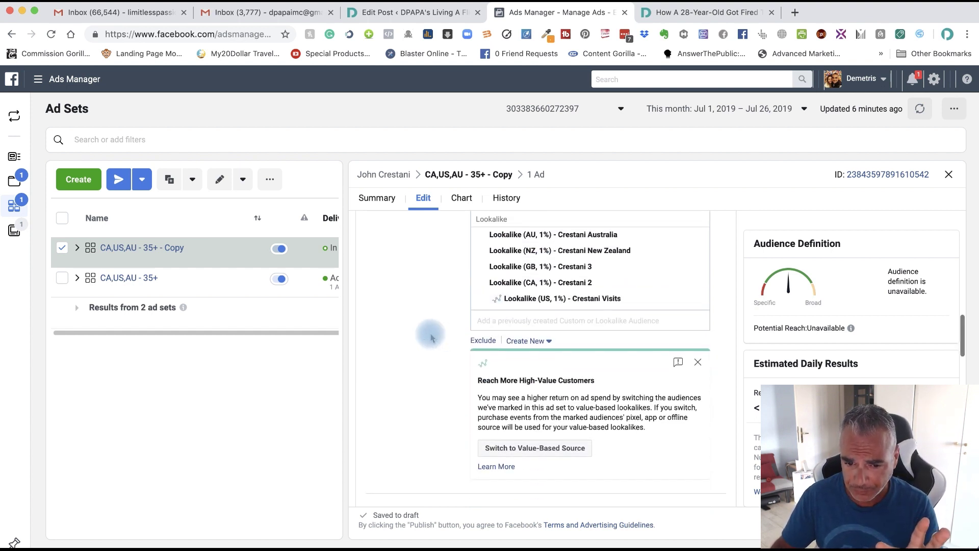
pyautogui.scroll(7, 431, 336)
pyautogui.click(571, 351)
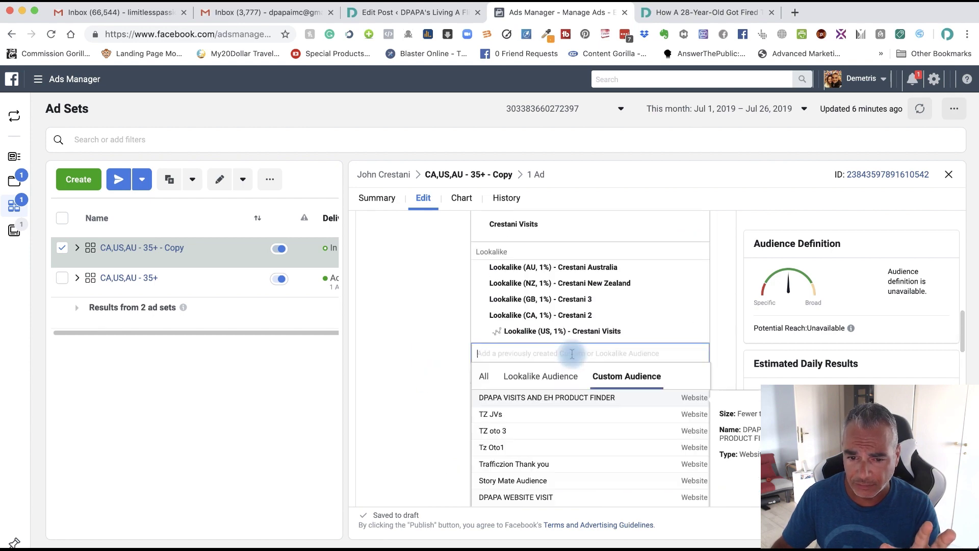
pyautogui.scroll(-2, 551, 467)
pyautogui.click(510, 387)
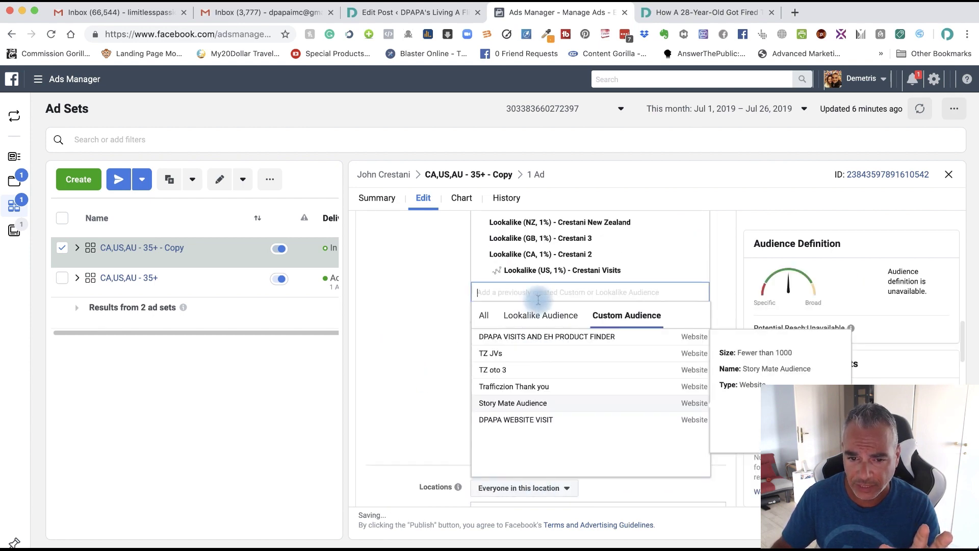
pyautogui.click(532, 420)
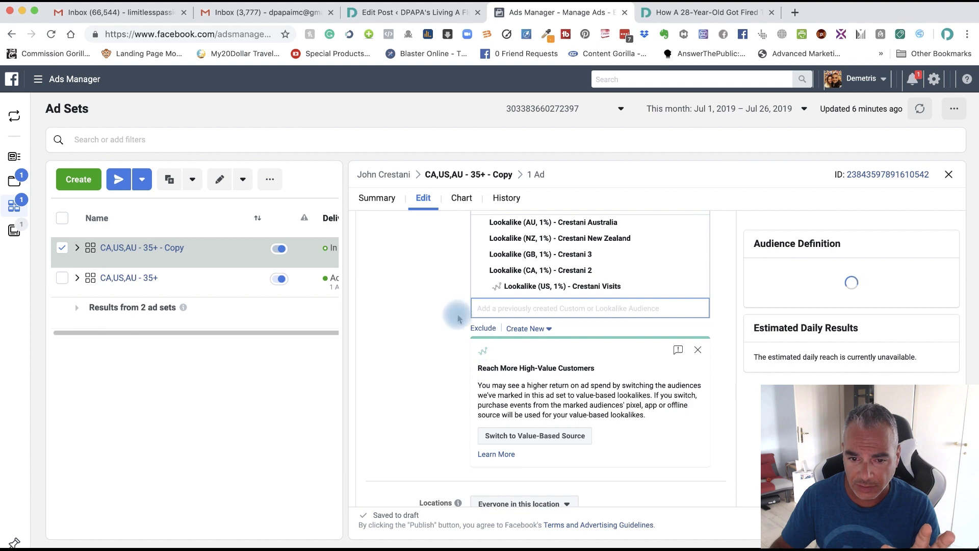
# Step: Scroll through the ad set's locations, detailed targeting and delivery settings to review them
pyautogui.scroll(5, 469, 326)
pyautogui.scroll(-4, 383, 393)
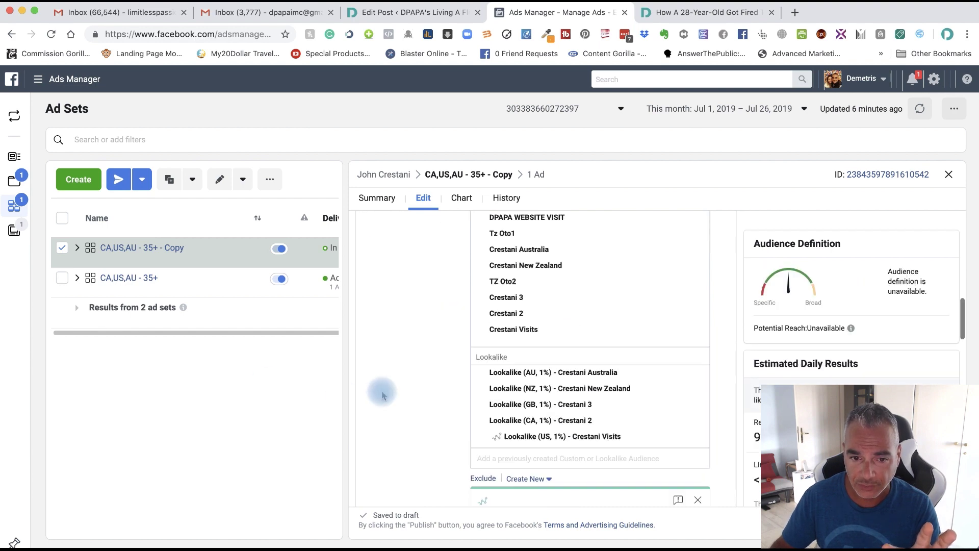
pyautogui.scroll(-7, 452, 419)
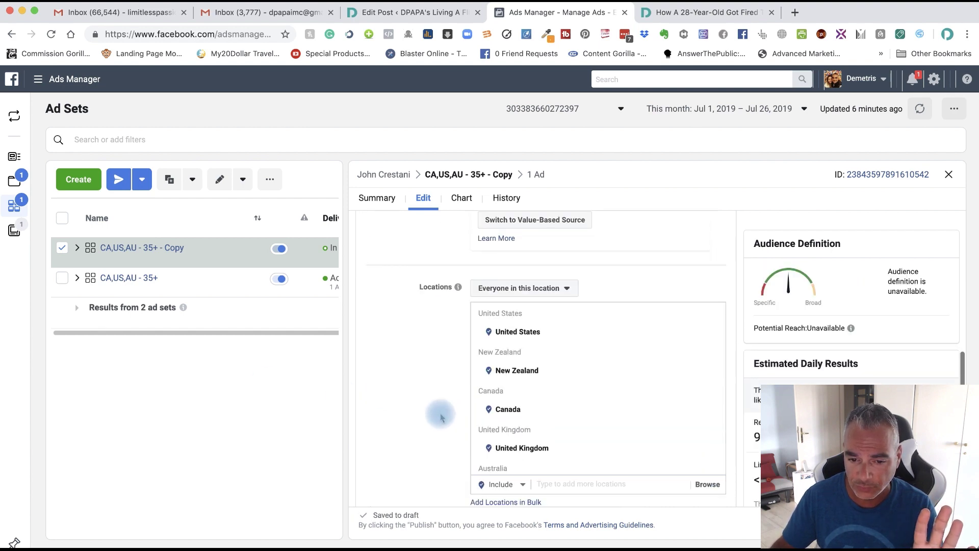
pyautogui.scroll(-3, 441, 417)
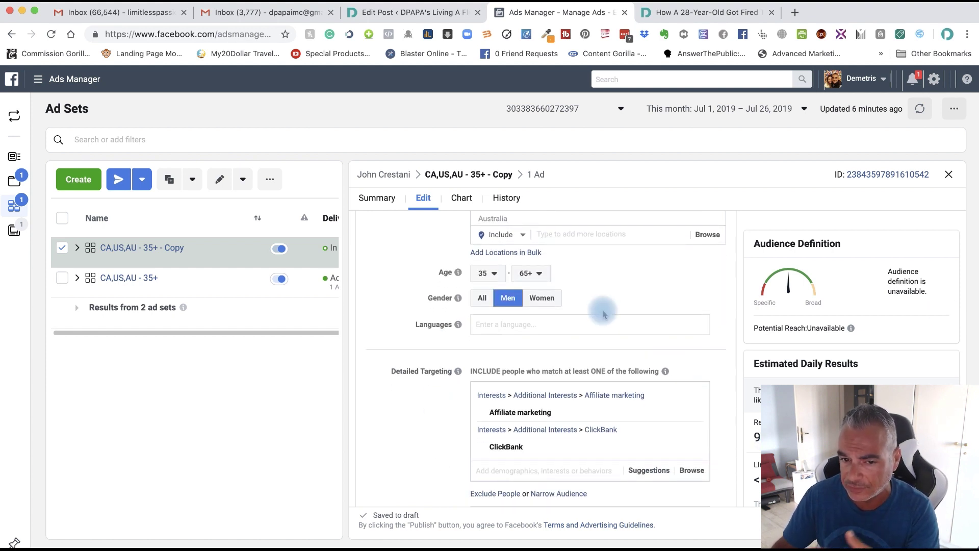
pyautogui.scroll(-2, 759, 364)
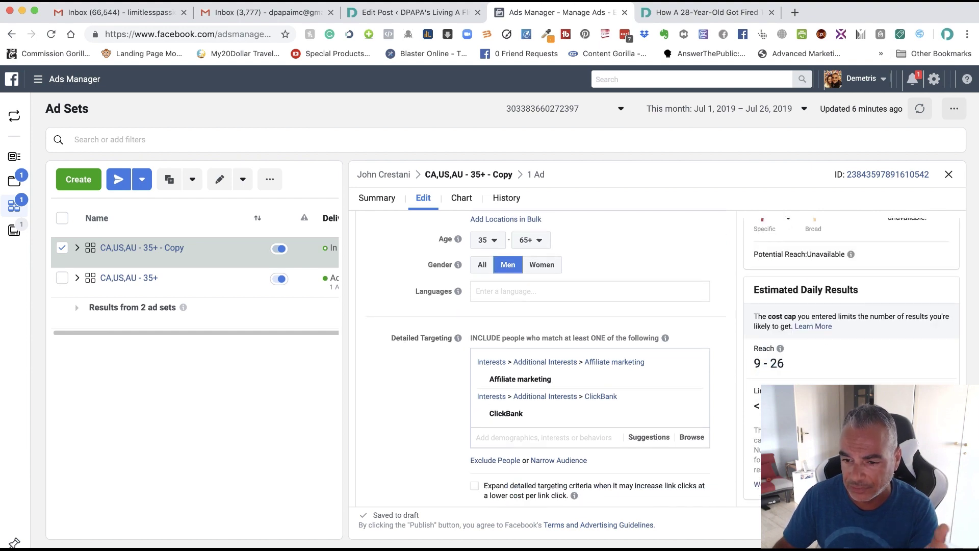
pyautogui.scroll(-3, 546, 357)
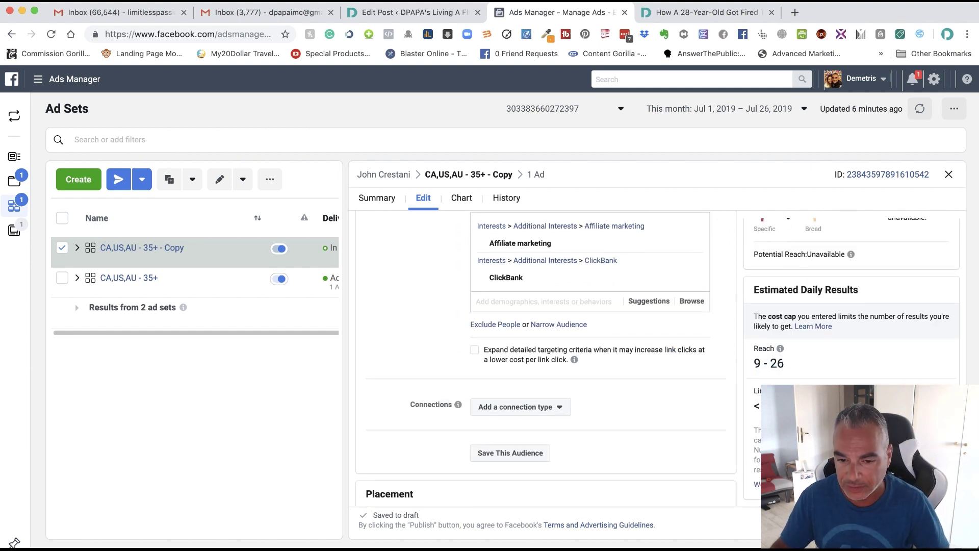
pyautogui.scroll(-7, 658, 384)
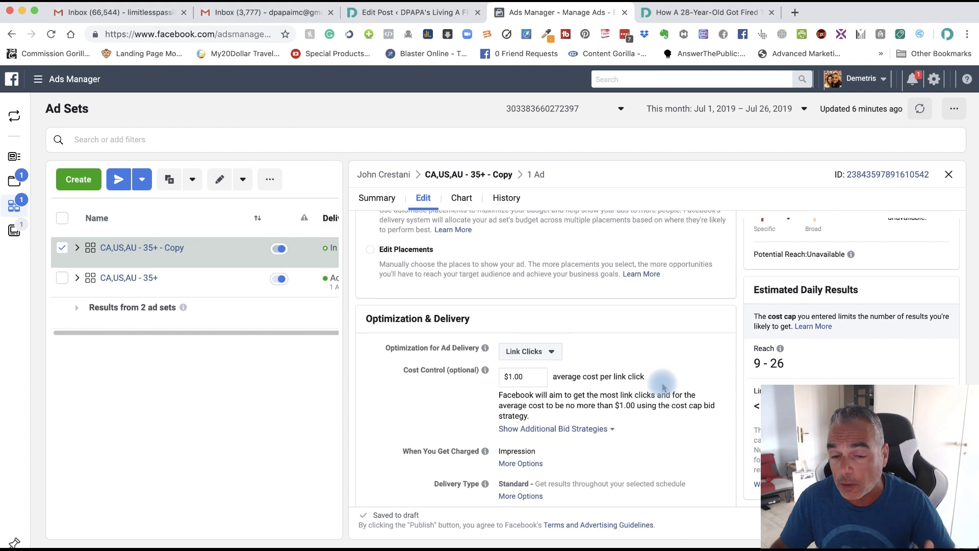
pyautogui.moveTo(485, 358)
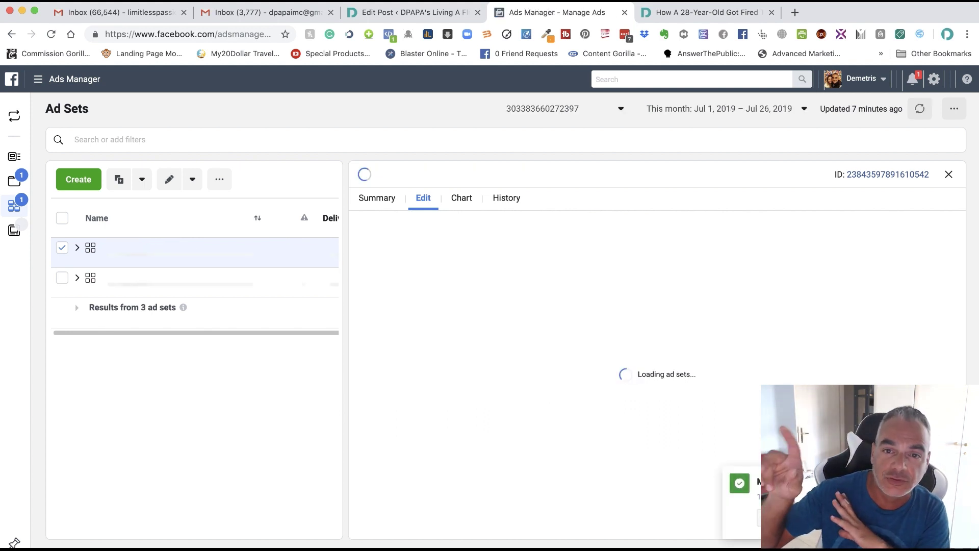
# Step: Navigate to the site's pixel overview page in Events Manager
pyautogui.click(620, 111)
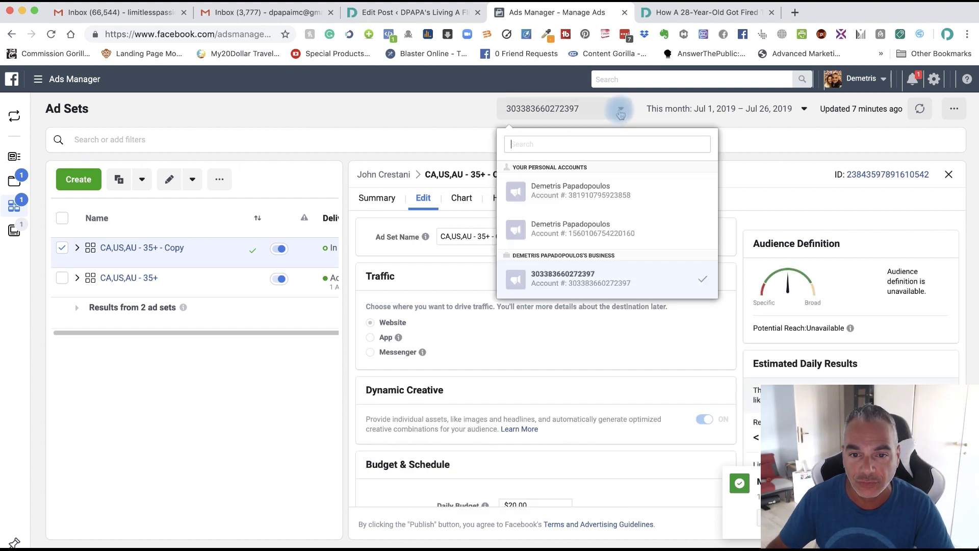
pyautogui.click(38, 79)
pyautogui.click(32, 143)
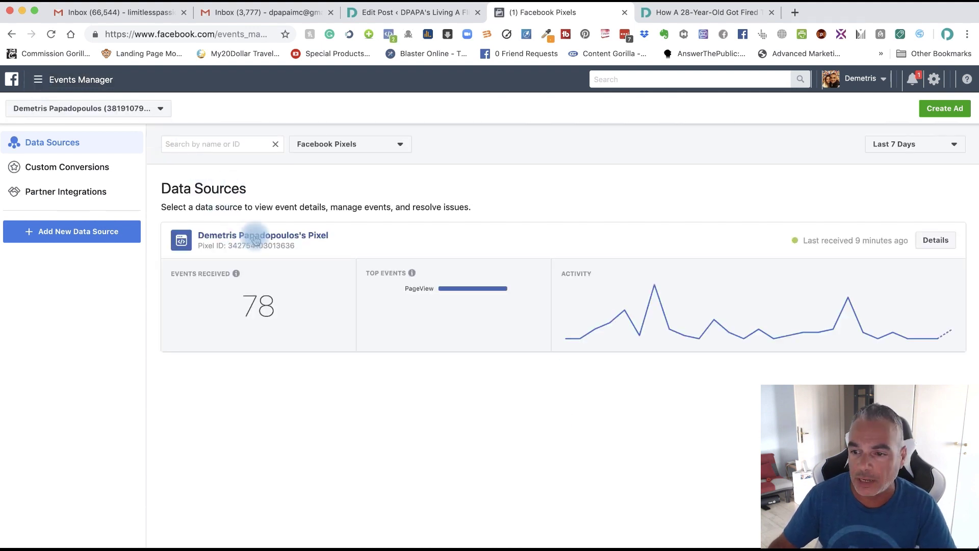
pyautogui.click(255, 236)
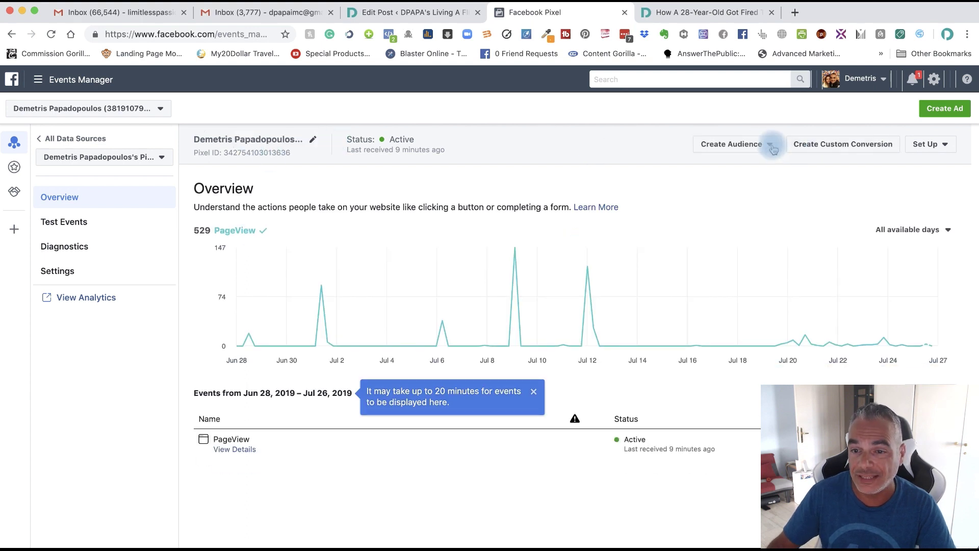
# Step: Choose to install the pixel manually and copy its base code from step 2
pyautogui.click(771, 146)
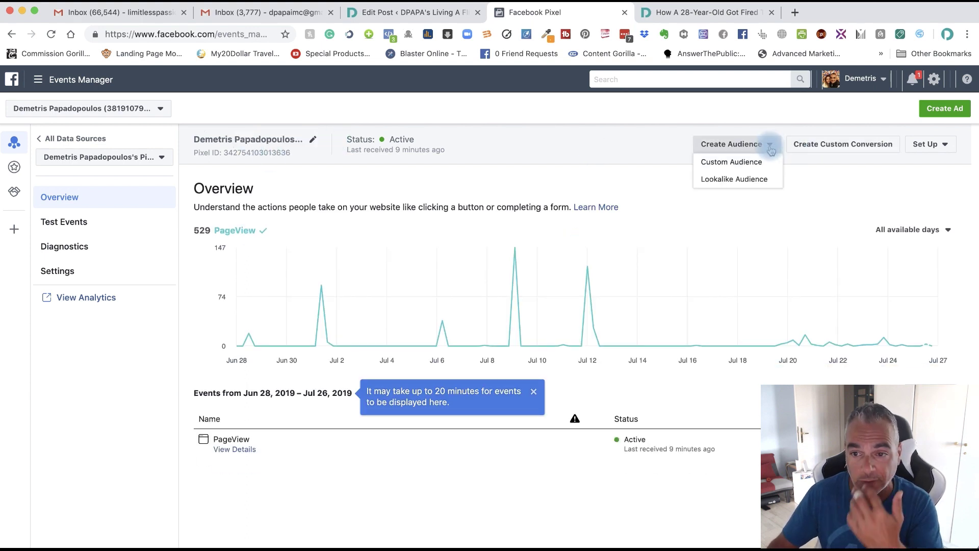
pyautogui.click(770, 144)
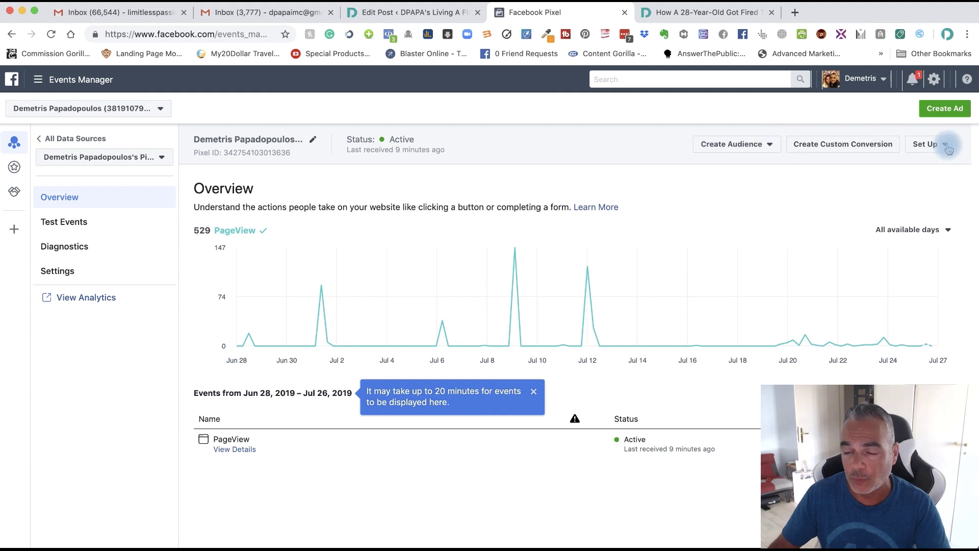
pyautogui.click(947, 147)
pyautogui.click(903, 159)
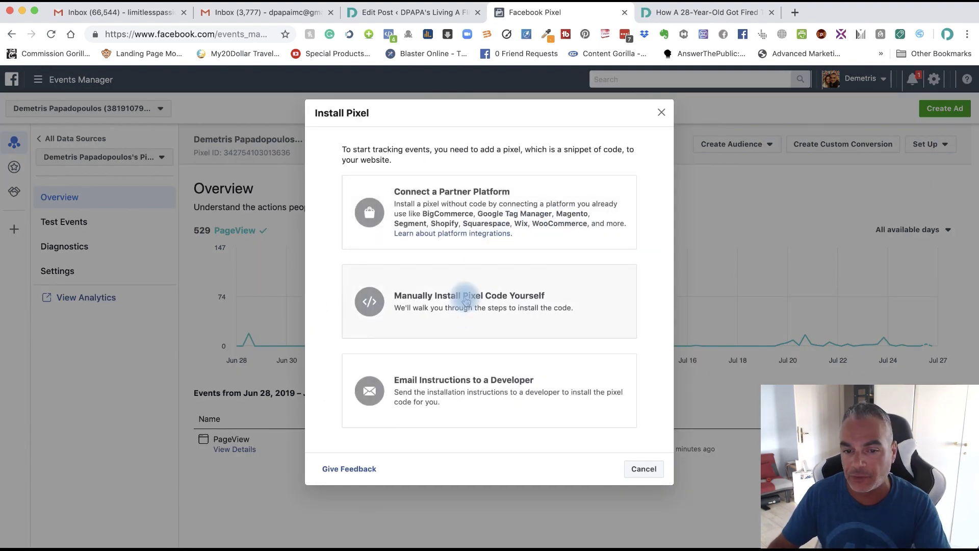
pyautogui.click(466, 301)
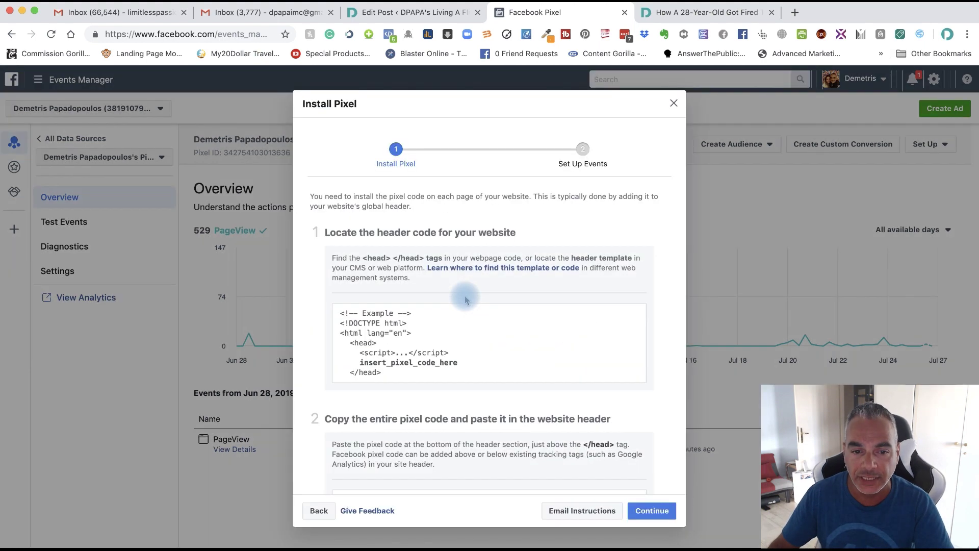
pyautogui.scroll(-3, 449, 383)
pyautogui.click(489, 400)
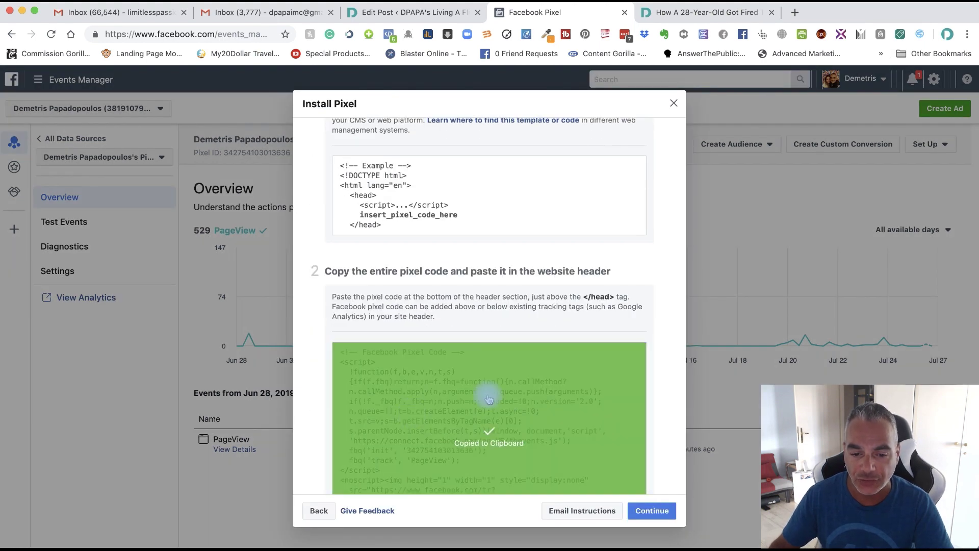
# Step: Open the 28-year-old post's WordPress editor and inspect the pixel code in its Insert Script to <head> box
pyautogui.click(730, 15)
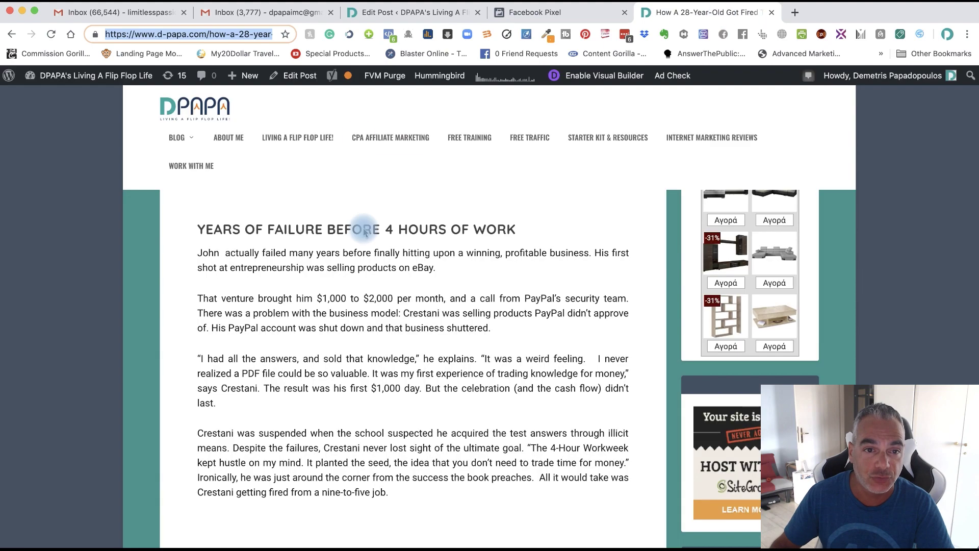
pyautogui.click(299, 77)
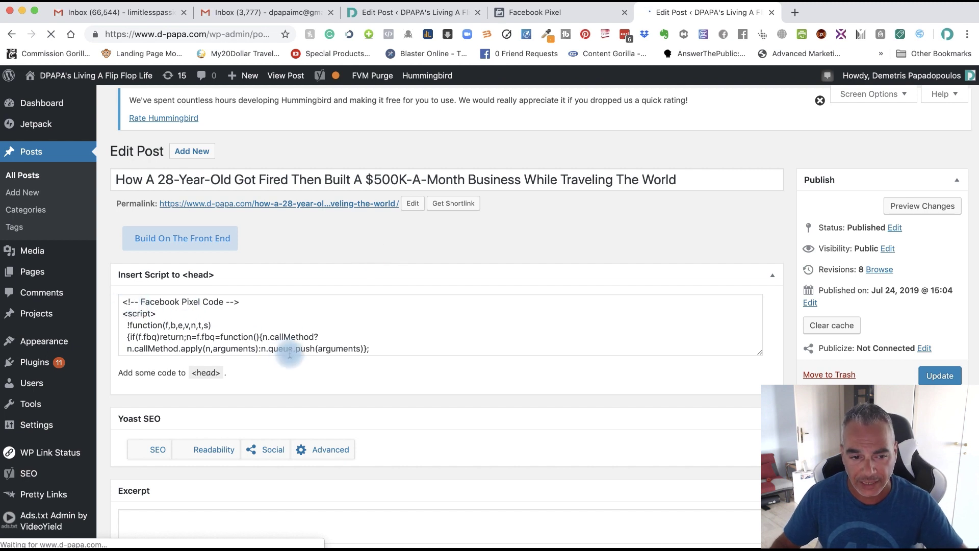
pyautogui.click(148, 310)
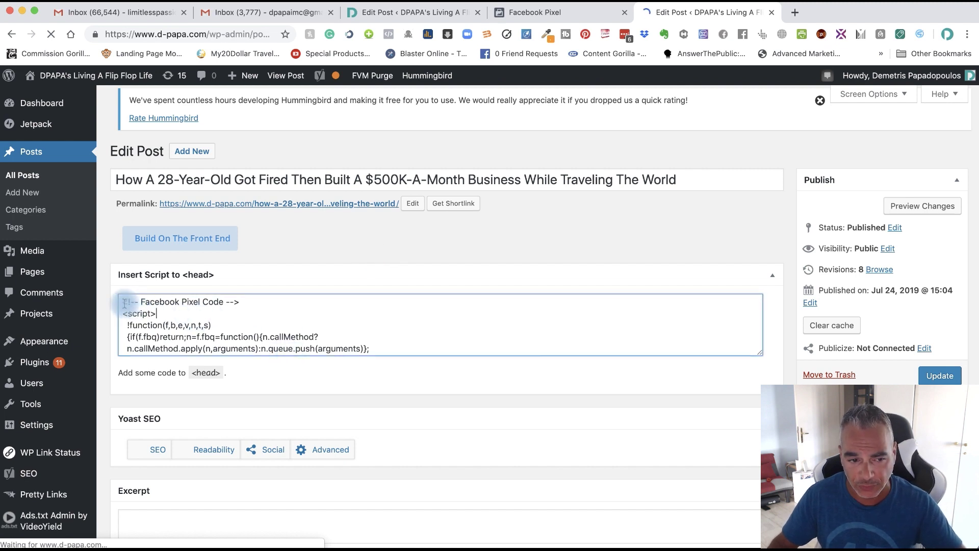
pyautogui.click(300, 333)
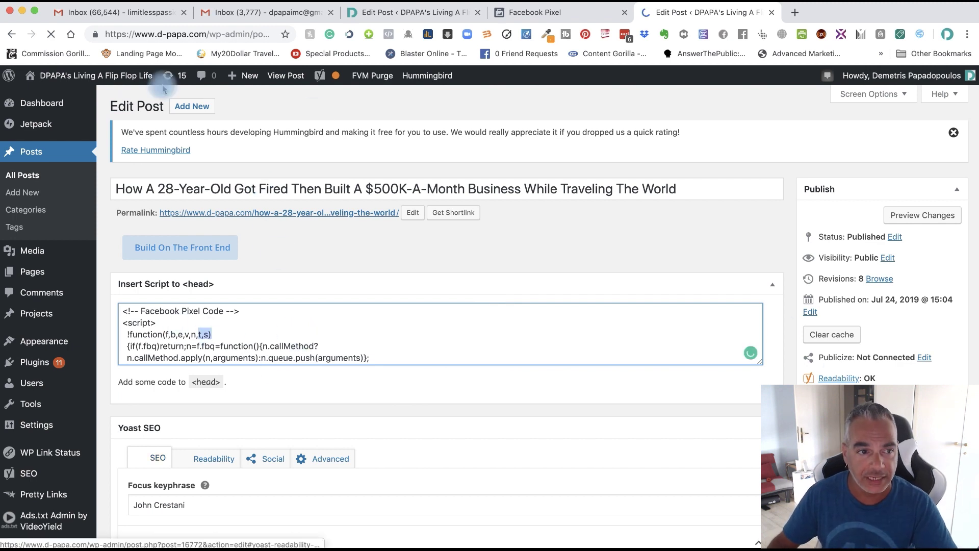
# Step: Paste the copied pixel code into a new tab to compare, then return to Edit Post
pyautogui.click(794, 13)
pyautogui.press('super+v')
pyautogui.press('Return')
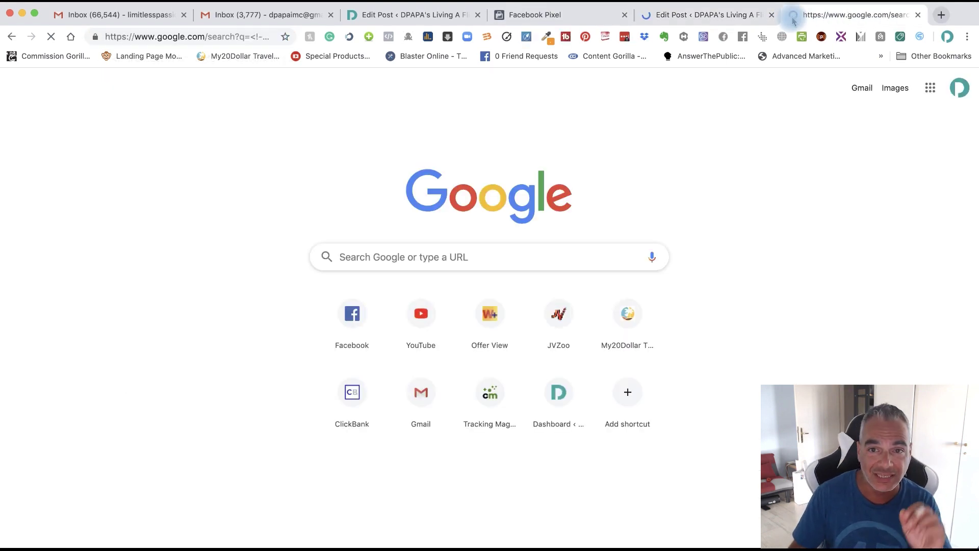
pyautogui.click(688, 15)
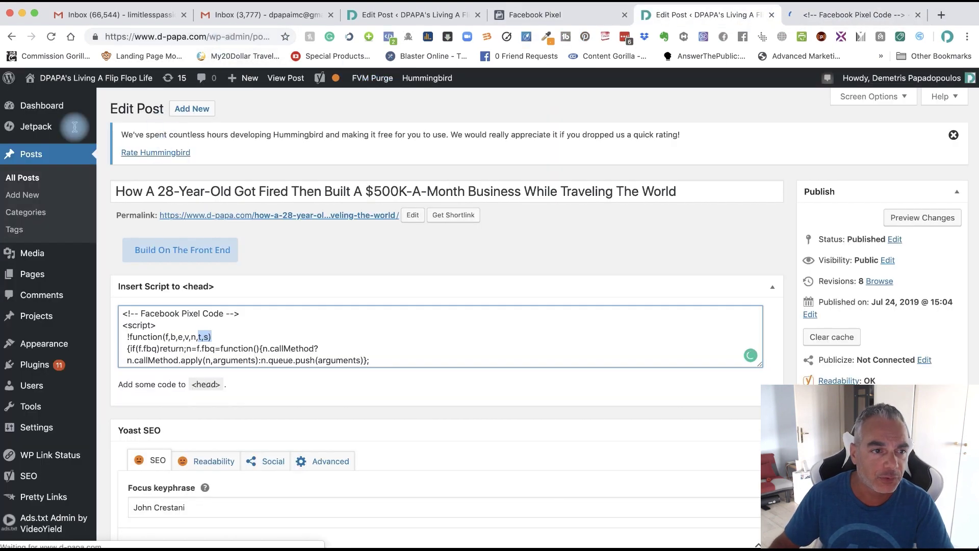
pyautogui.moveTo(44, 78)
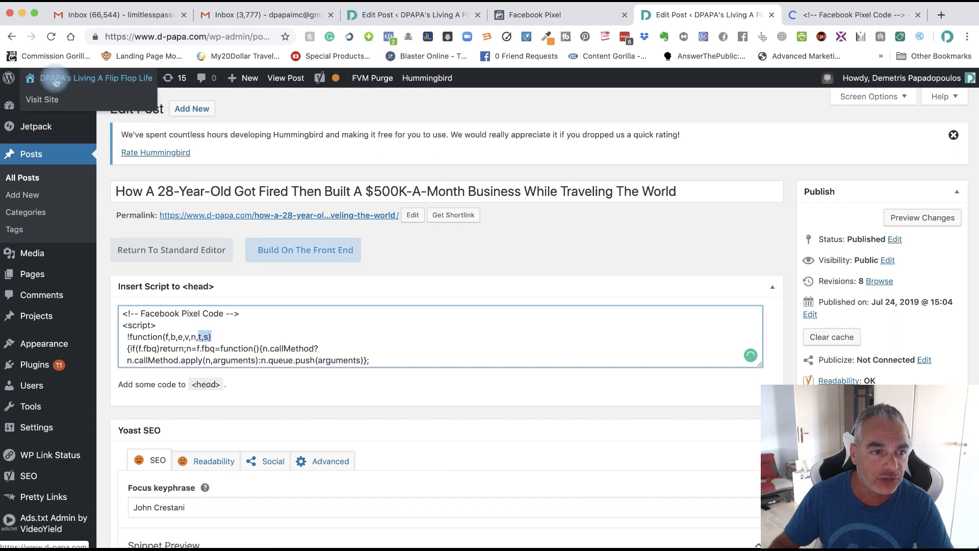
# Step: Open the live 28-year-old post and check Pixel Helper lists three Facebook pixels
pyautogui.click(37, 99)
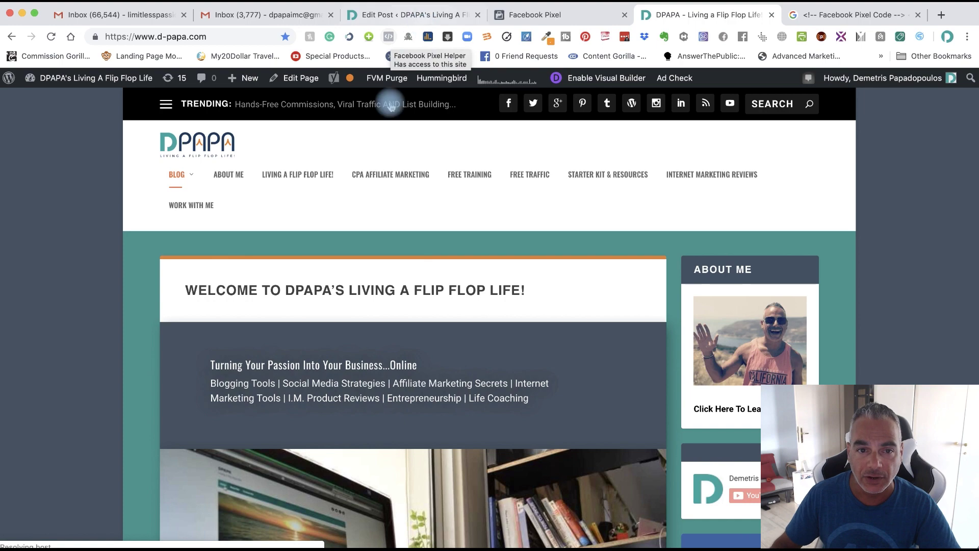
pyautogui.scroll(-10, 344, 275)
pyautogui.scroll(8, 344, 275)
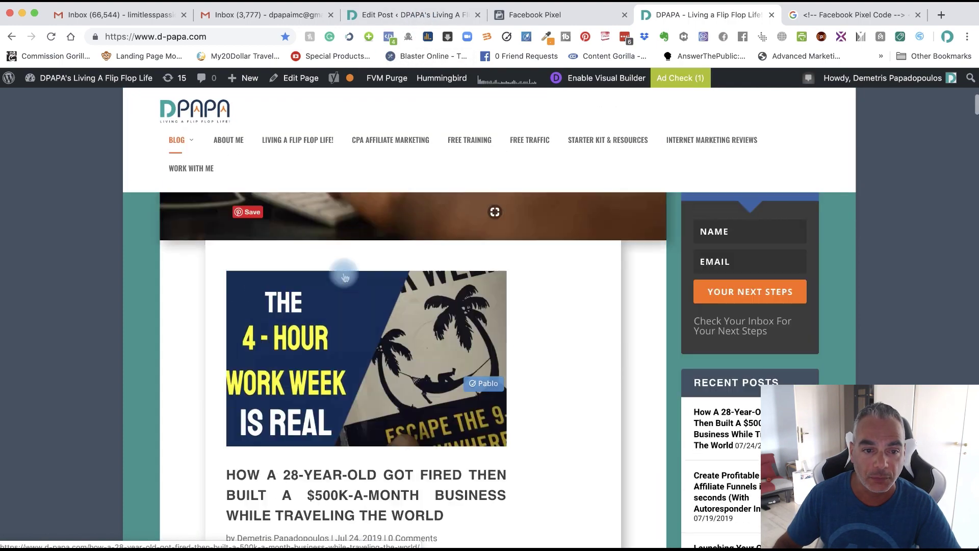
pyautogui.scroll(-4, 340, 321)
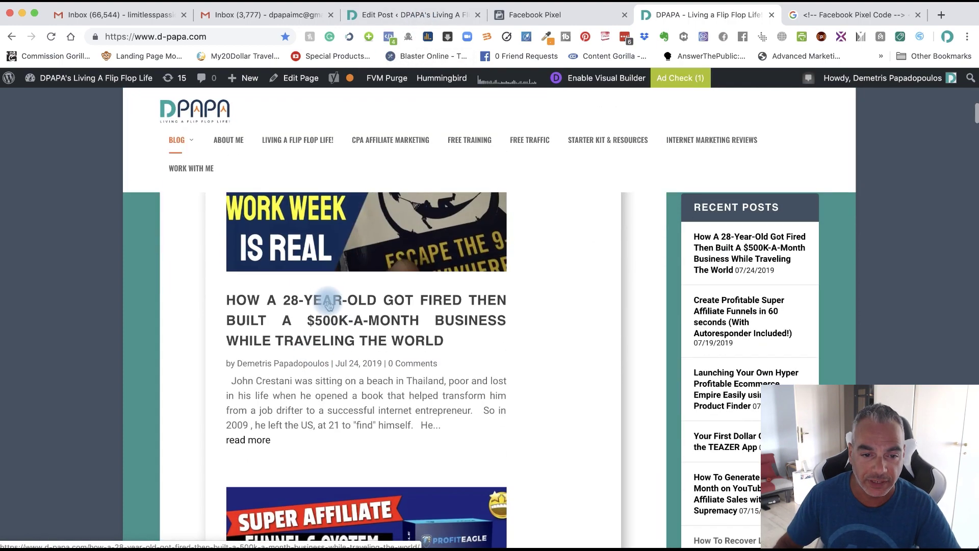
pyautogui.click(328, 303)
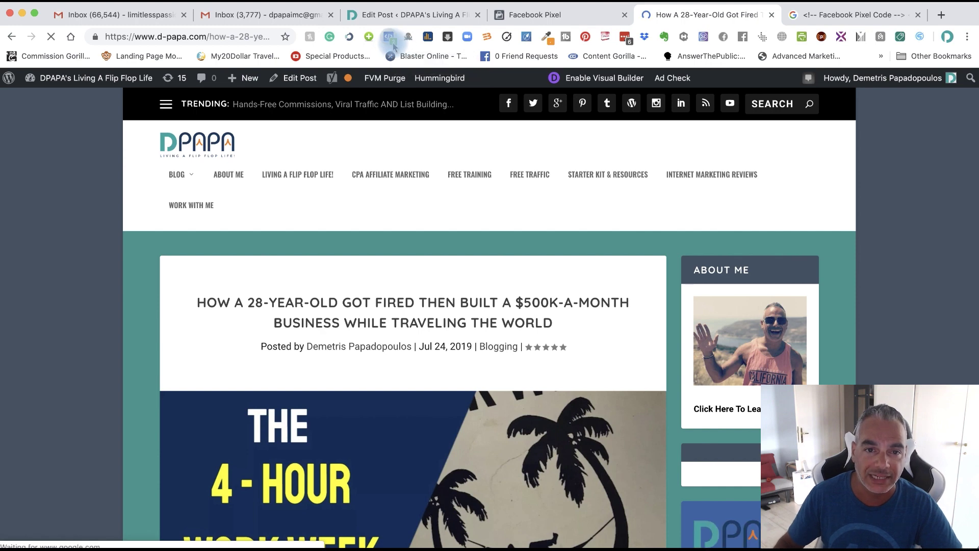
pyautogui.click(390, 39)
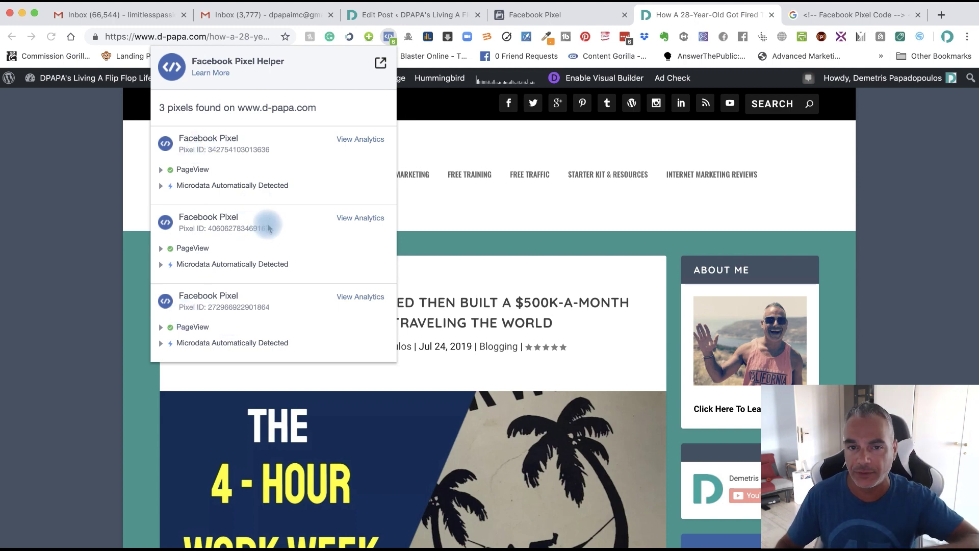
pyautogui.click(89, 257)
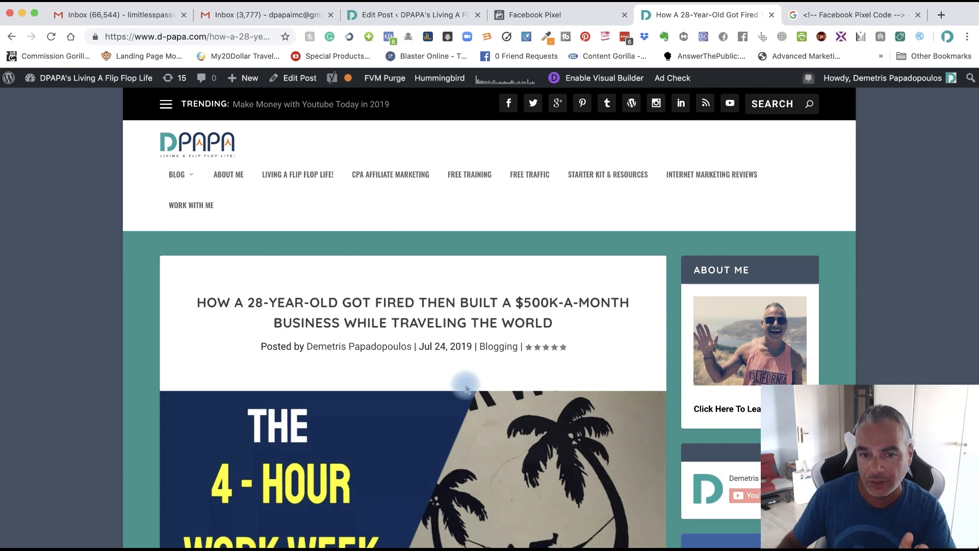
# Step: Return to the Facebook Pixel tab and close the Install Pixel dialog
pyautogui.scroll(-3, 465, 388)
pyautogui.scroll(-2, 466, 386)
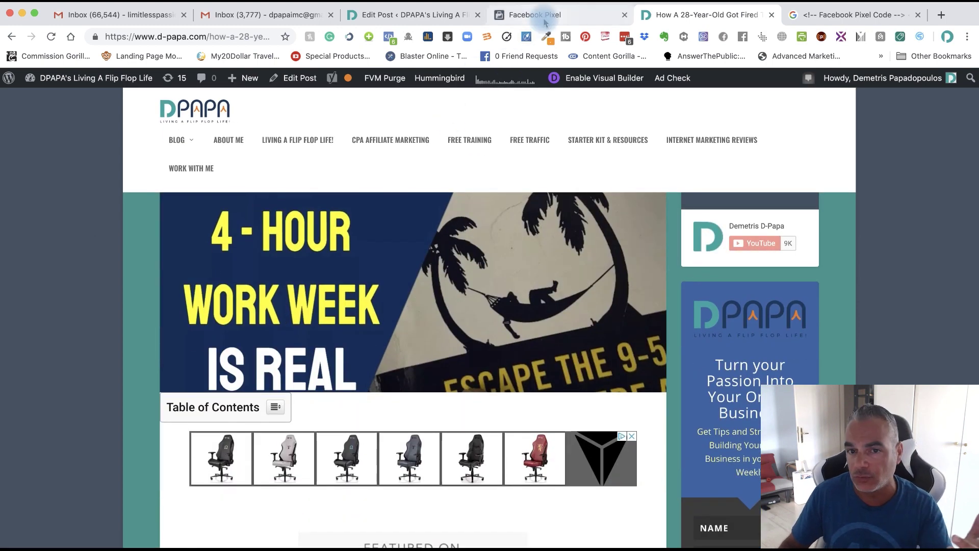
pyautogui.click(580, 17)
pyautogui.click(673, 105)
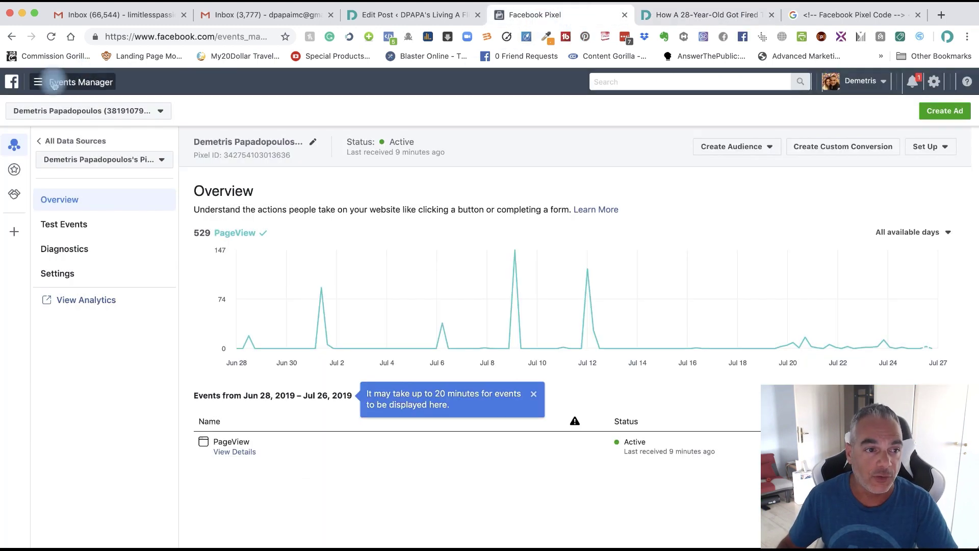
# Step: Open the Audiences page showing the NZ, AU, GB, CA and US 1% lookalikes as Ready
pyautogui.click(39, 82)
pyautogui.click(33, 167)
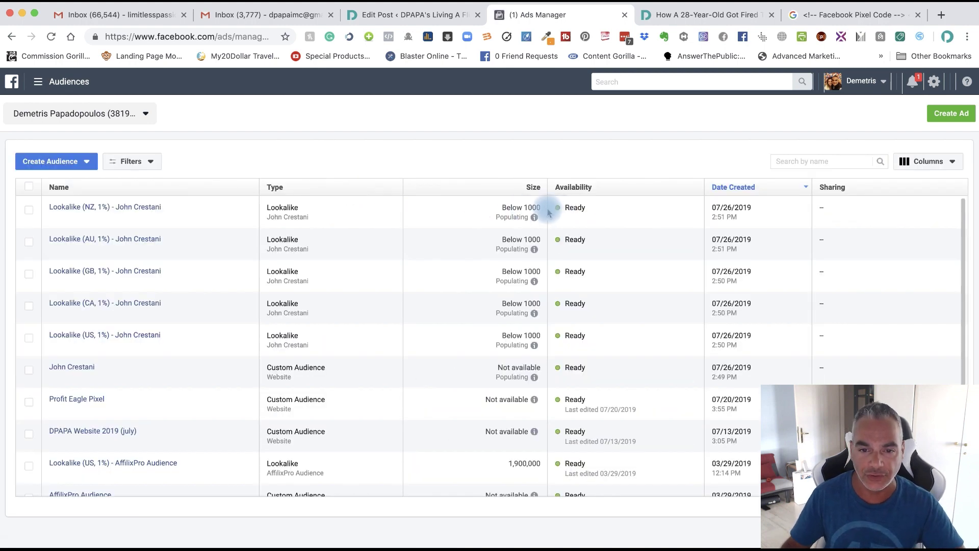
pyautogui.moveTo(551, 204)
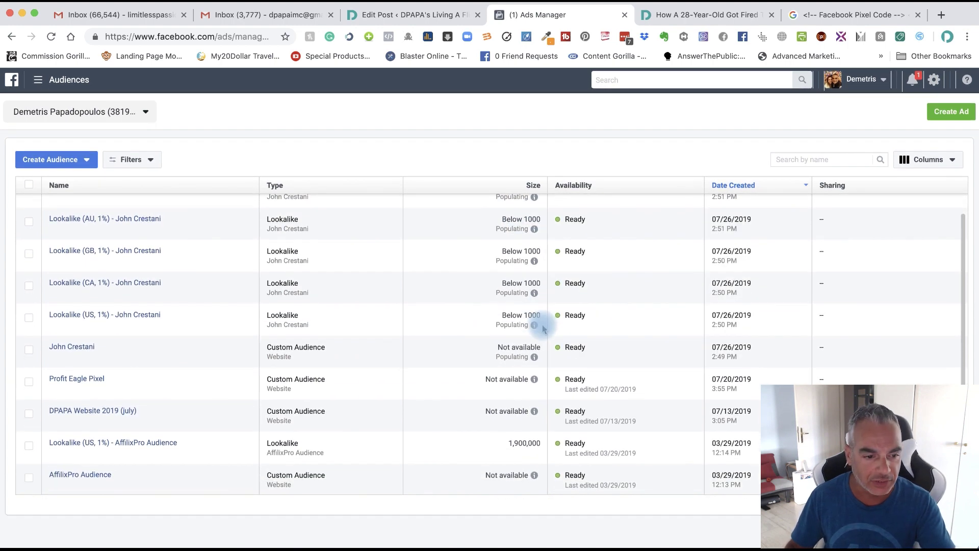
pyautogui.click(74, 162)
pyautogui.click(219, 148)
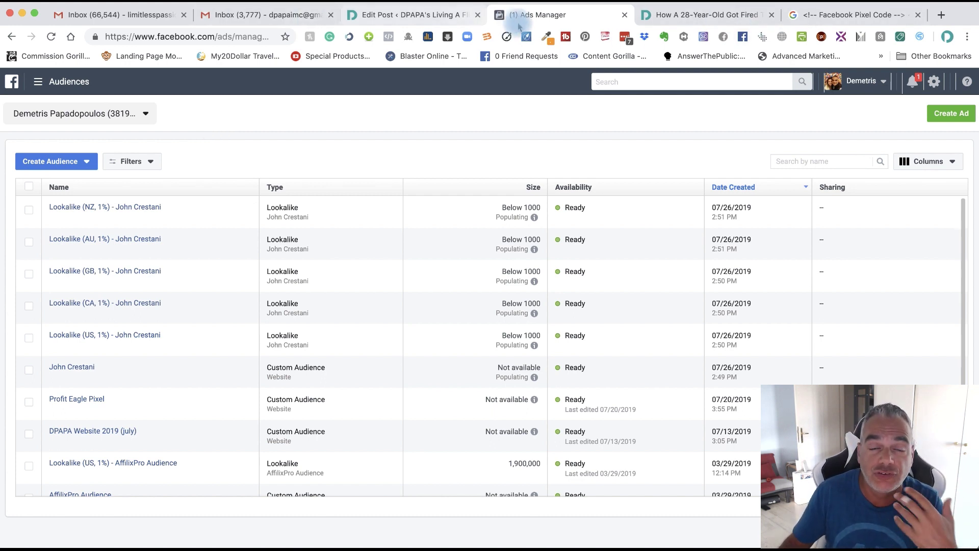
pyautogui.click(37, 82)
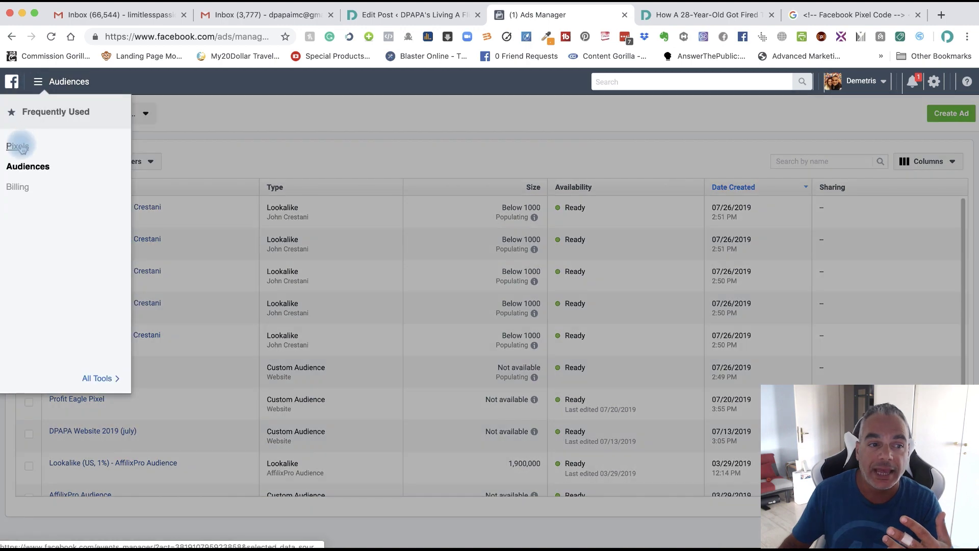
# Step: Go to Ads Manager on the business ad account and open the active campaign's ad sets, showing CA,US,AU - 35+ - Copy In Review
pyautogui.click(77, 380)
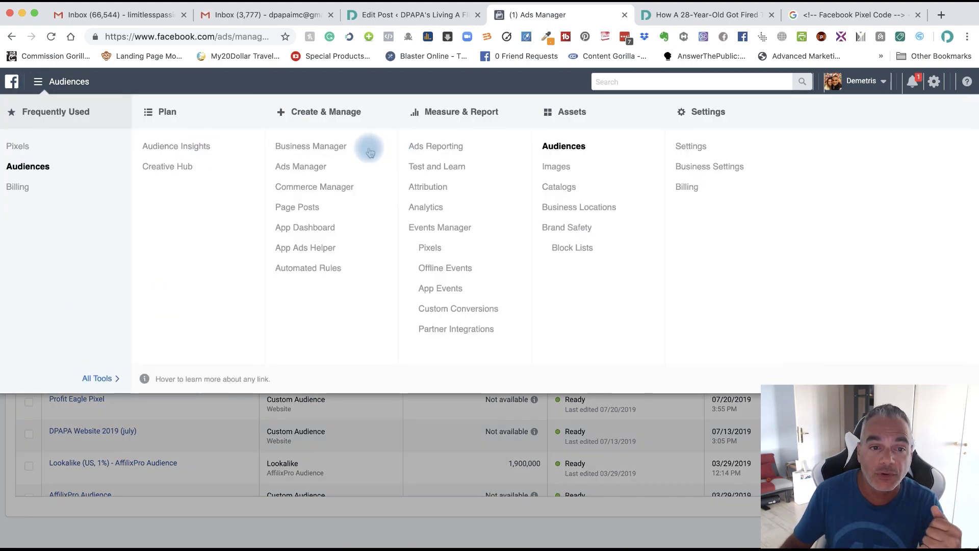
pyautogui.click(37, 83)
pyautogui.click(37, 82)
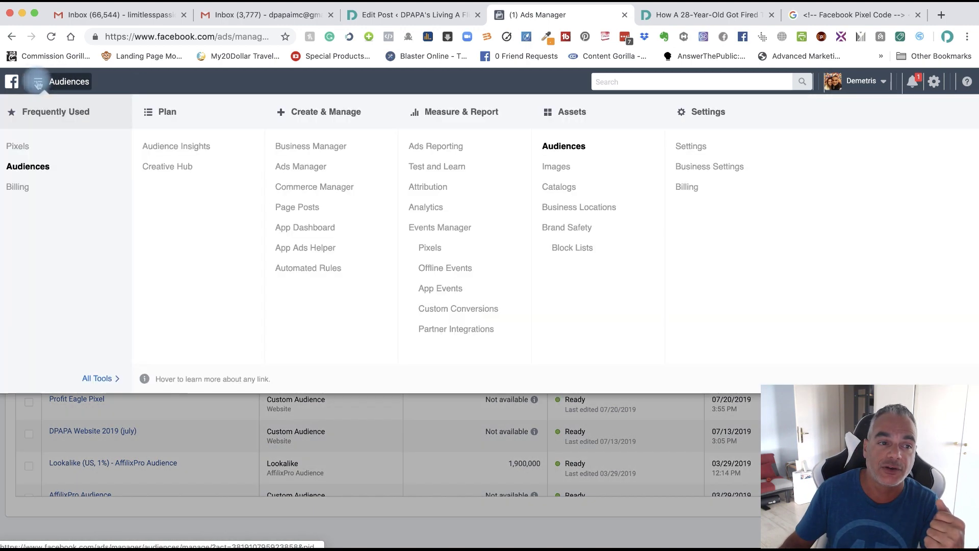
pyautogui.click(296, 171)
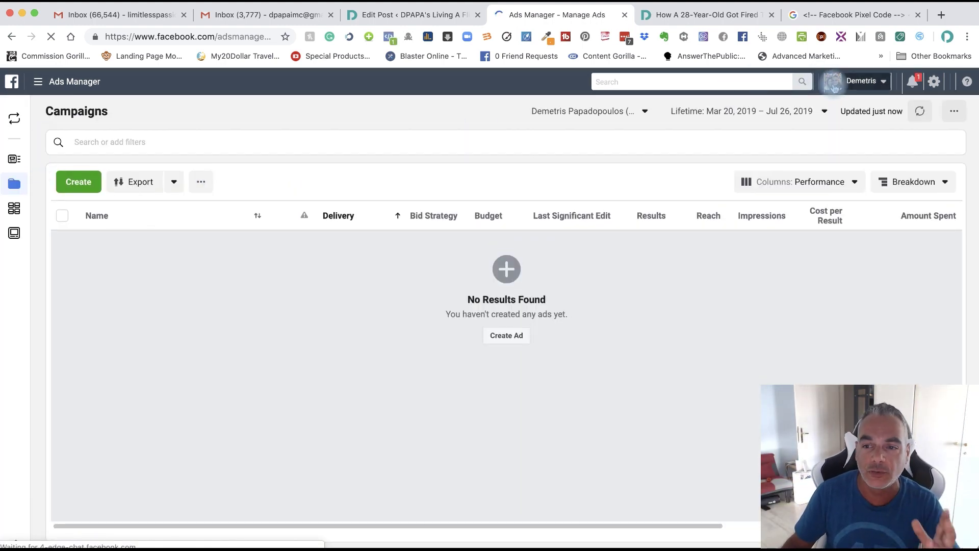
pyautogui.click(638, 112)
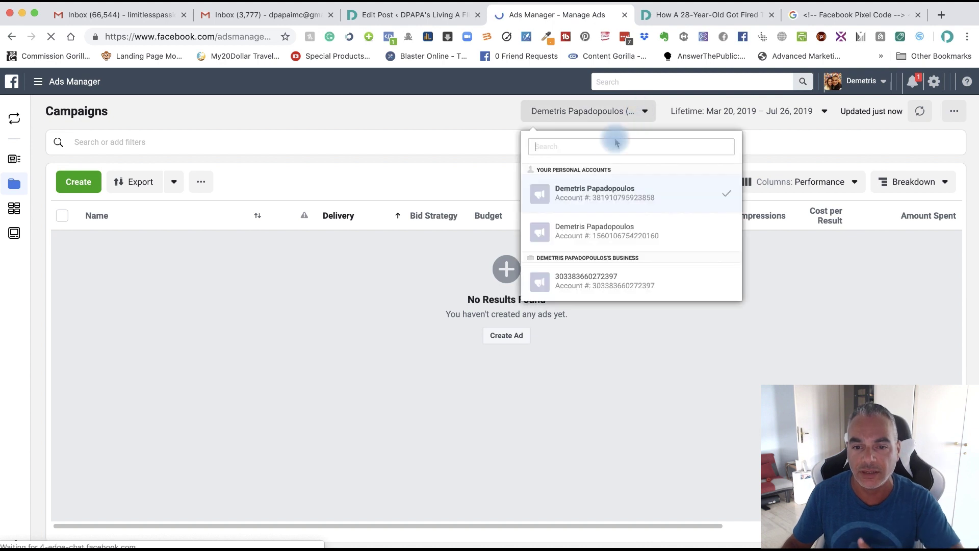
pyautogui.click(595, 280)
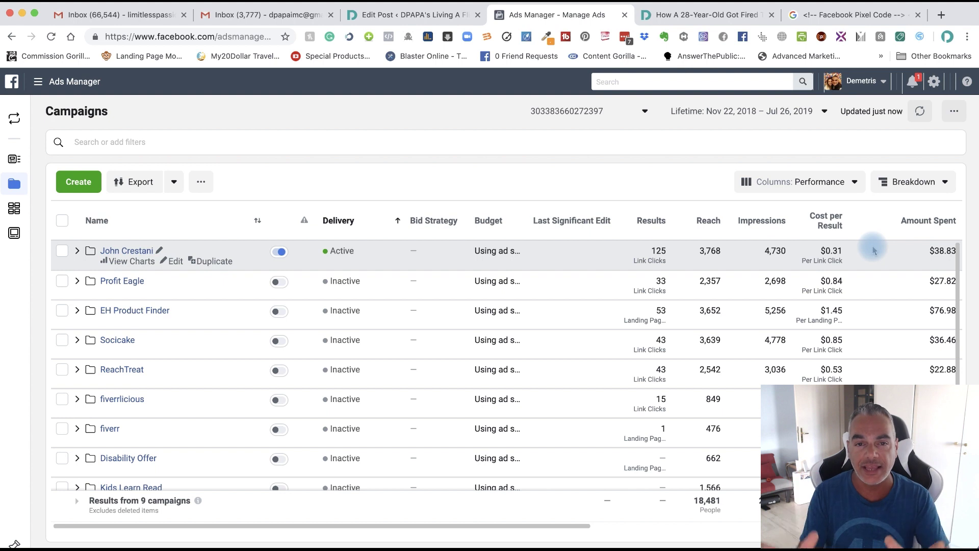
pyautogui.click(130, 253)
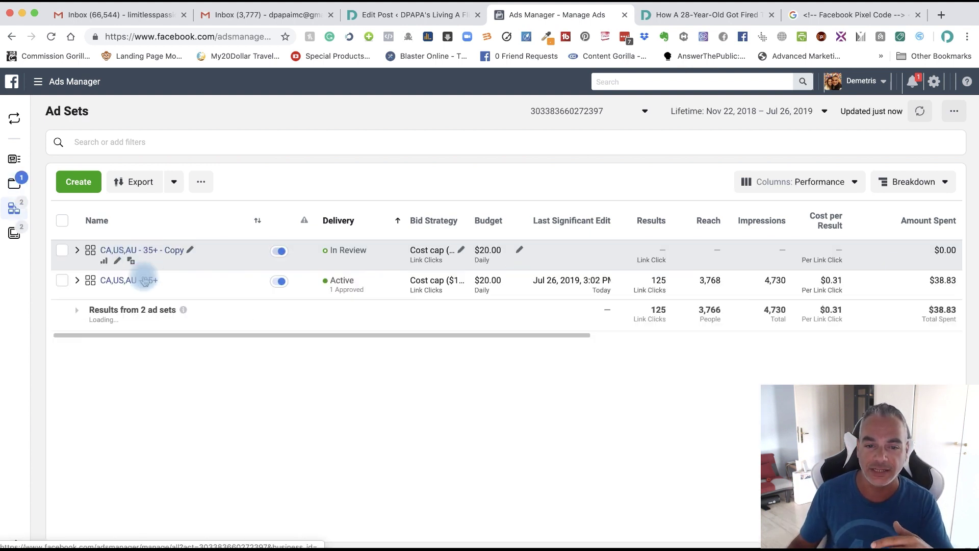